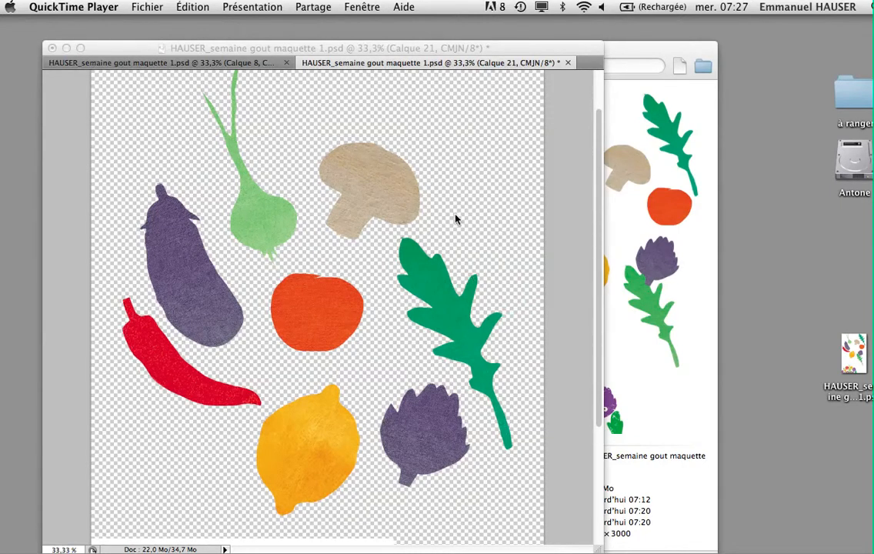
- Reposition the dark green leaf, the mushroom and the tomato slightly within the vegetable composition
left_click(447, 310)
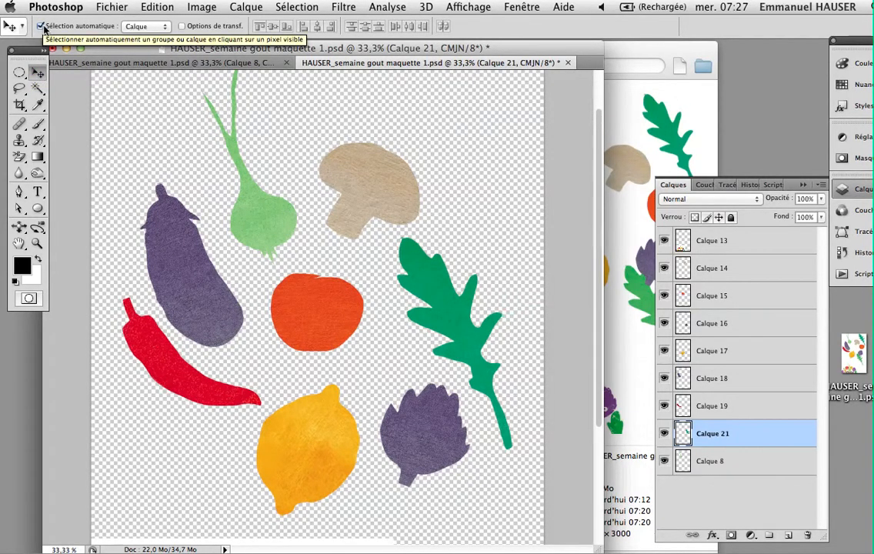
mouse_move(440, 332)
left_mouse_down()
mouse_move(454, 290)
mouse_move(429, 331)
left_mouse_up()
left_click(376, 181)
left_click_drag(376, 180, 370, 211)
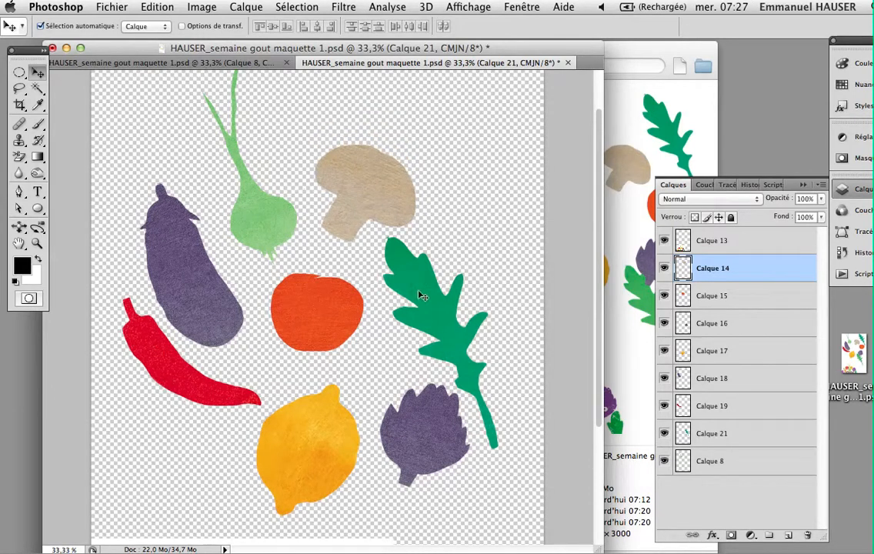
mouse_move(442, 316)
left_mouse_down()
mouse_move(456, 299)
mouse_move(456, 309)
left_mouse_up()
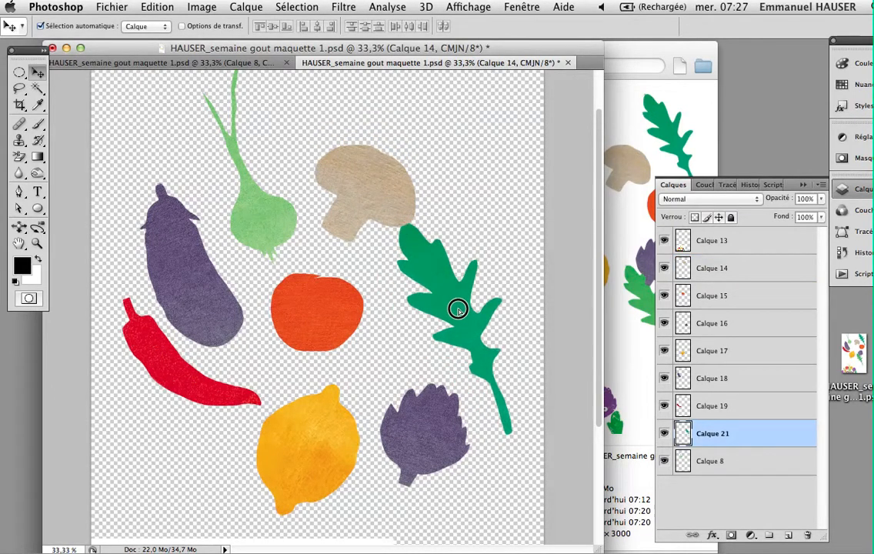
left_click_drag(336, 328, 324, 334)
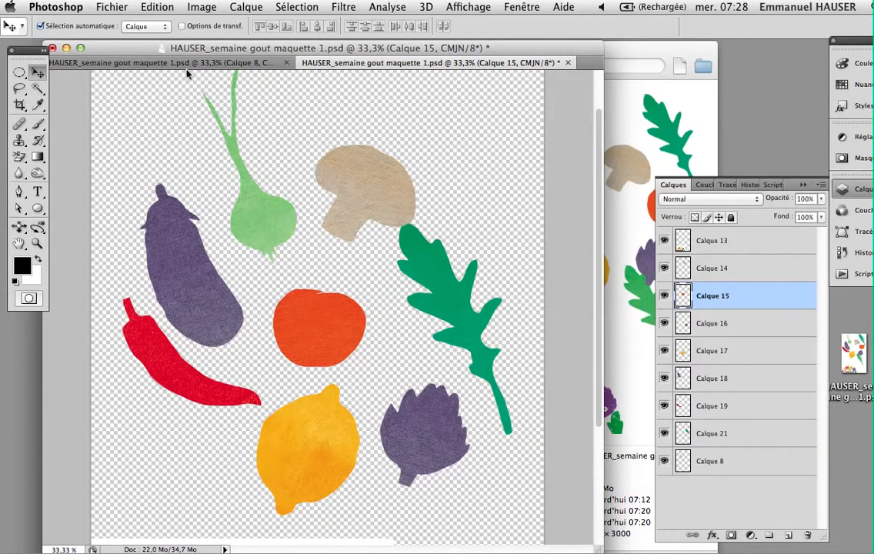
- Scale the tomato proportionally to about 221% in the middle of the vegetables and place its layer directly below Calque 21
left_click(156, 10)
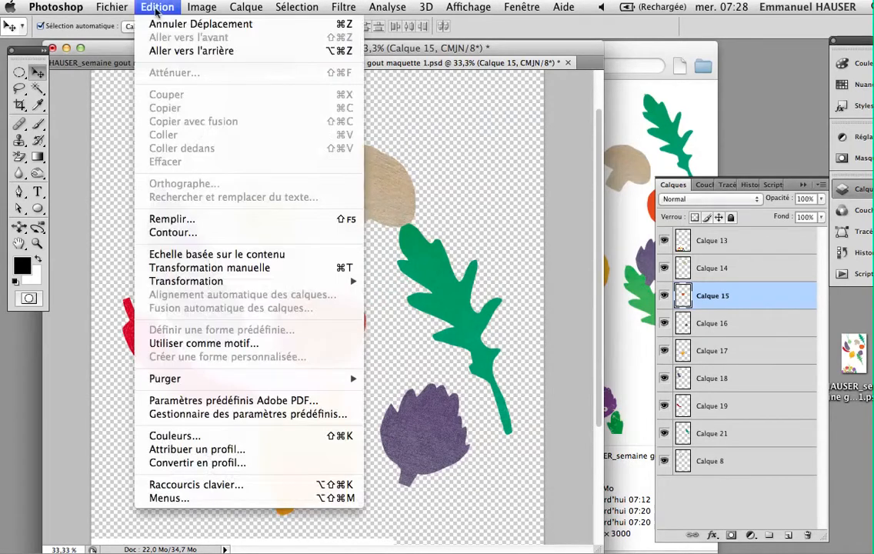
left_click(196, 268)
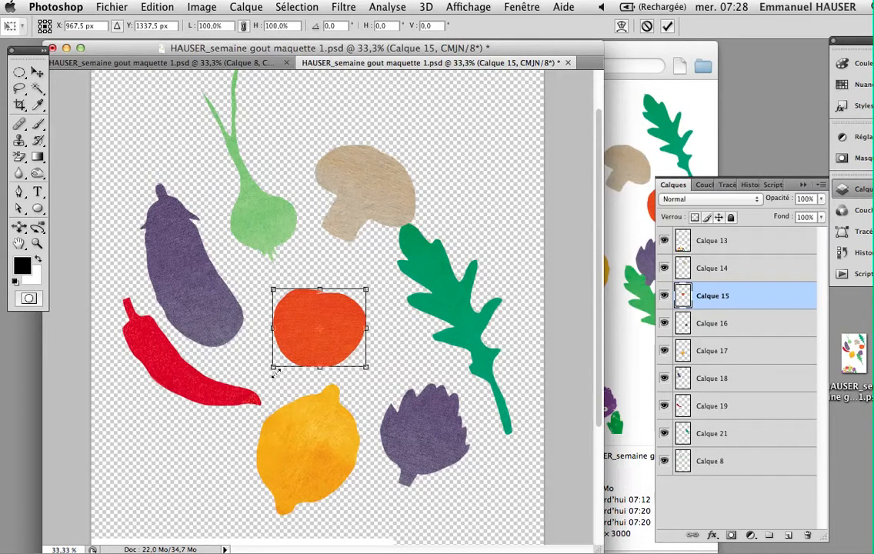
left_click_drag(274, 366, 179, 490)
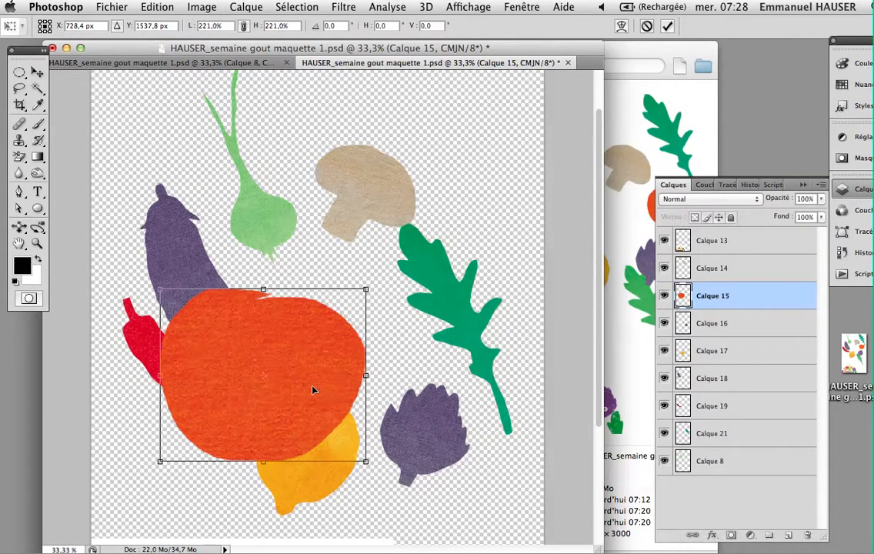
left_click_drag(299, 384, 360, 331)
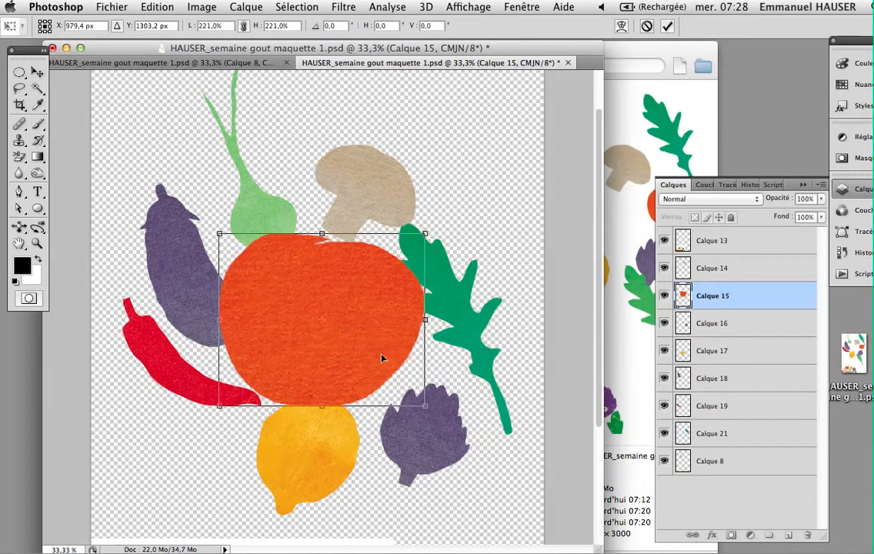
key("Return")
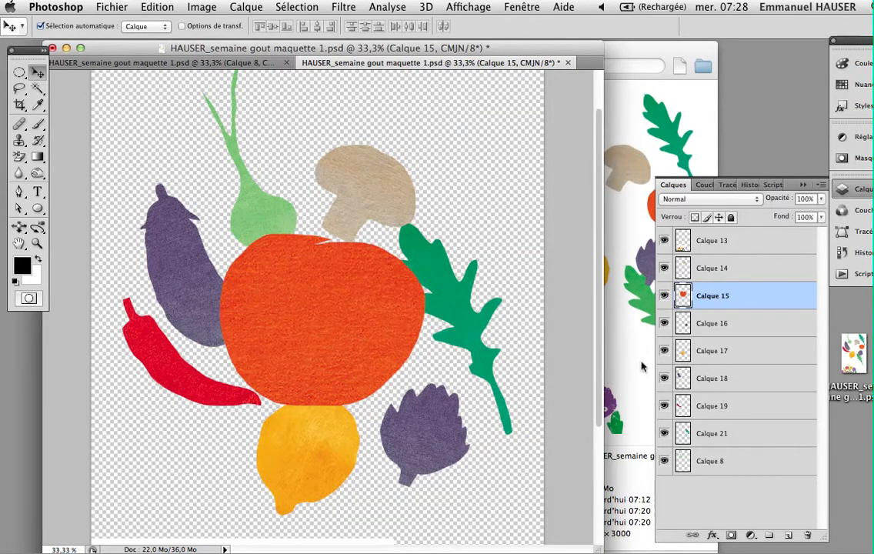
left_click_drag(731, 300, 737, 445)
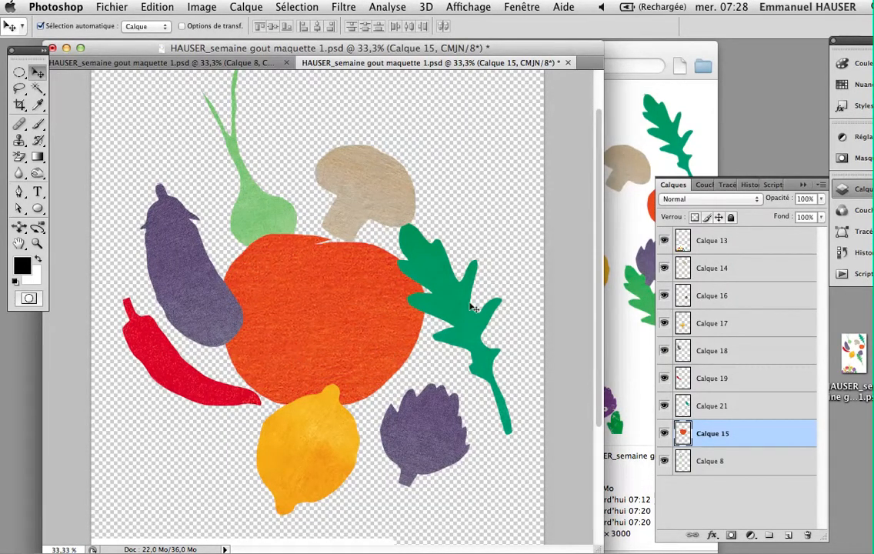
- Rotate the dark green leaf about 26.5°, scale it to about 77.4% and position it upright beside the tomato's right edge
left_click_drag(449, 303, 465, 294)
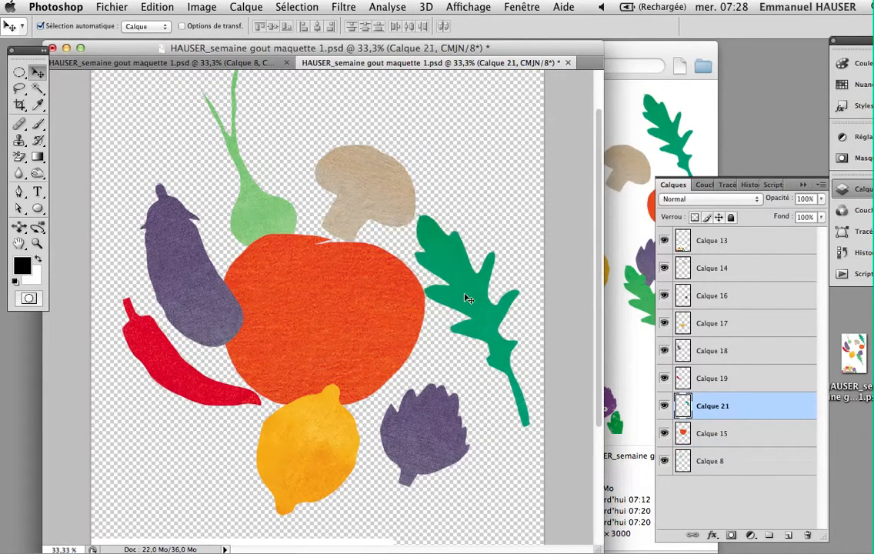
key("super+t")
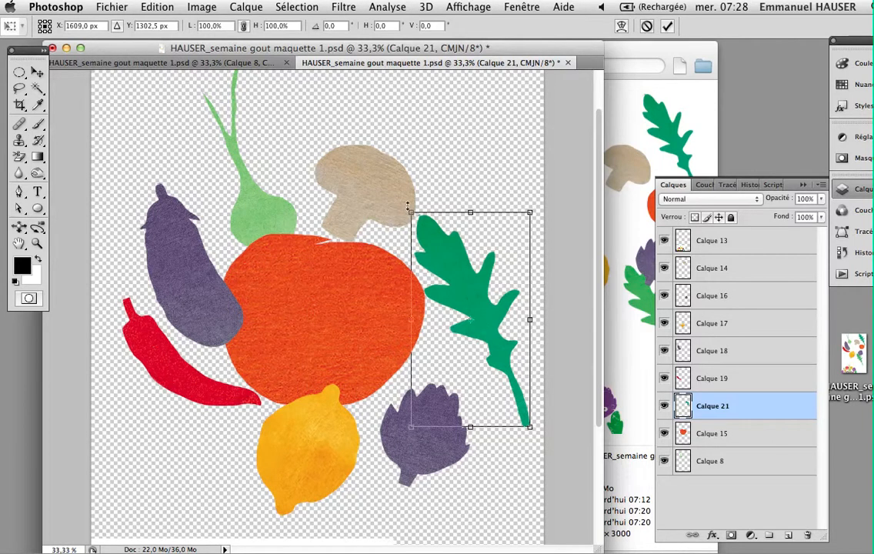
left_click_drag(405, 210, 460, 185)
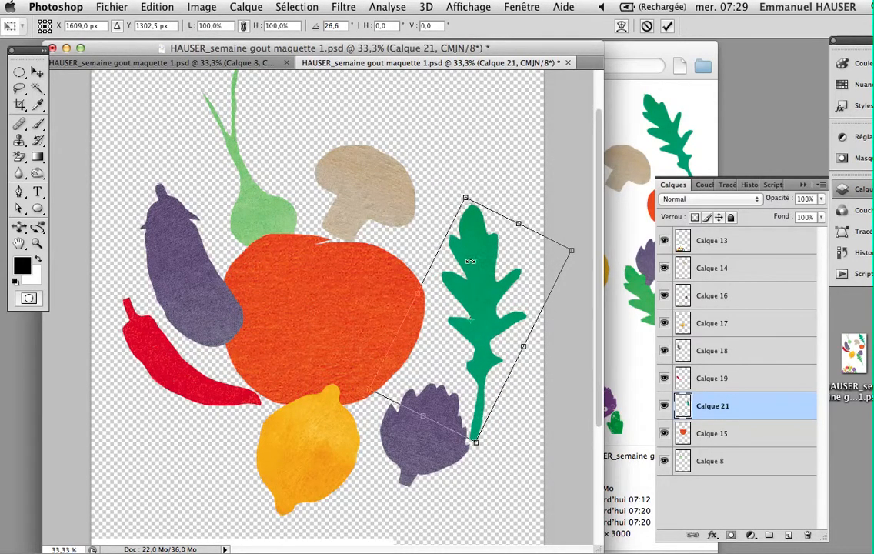
left_click_drag(478, 259, 472, 235)
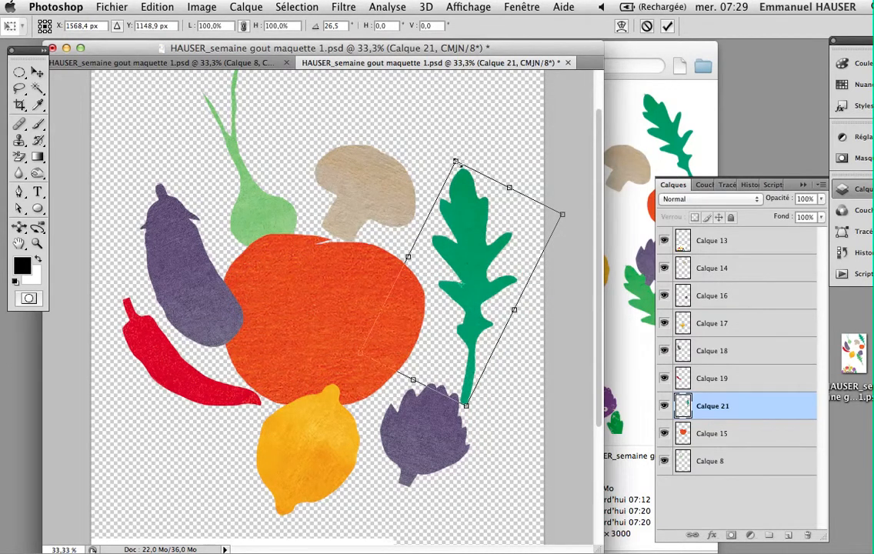
left_click_drag(455, 164, 458, 218)
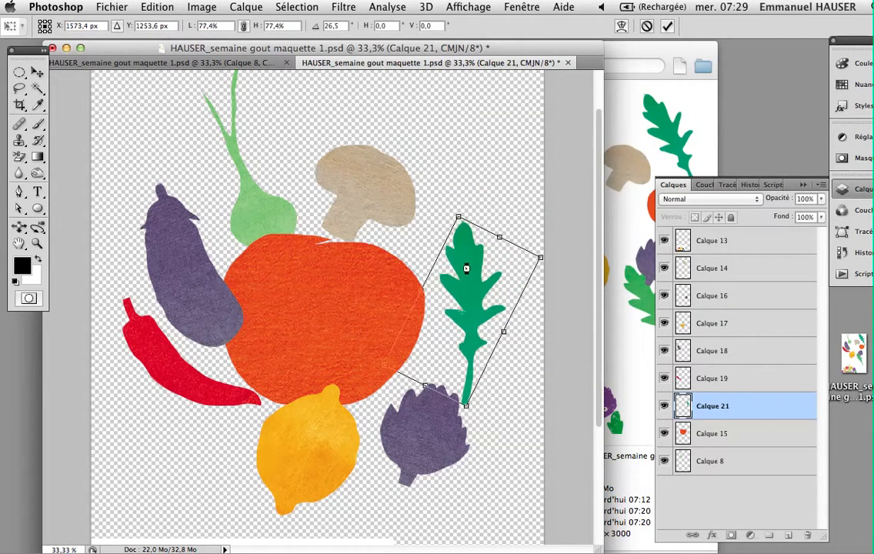
left_click_drag(472, 280, 461, 237)
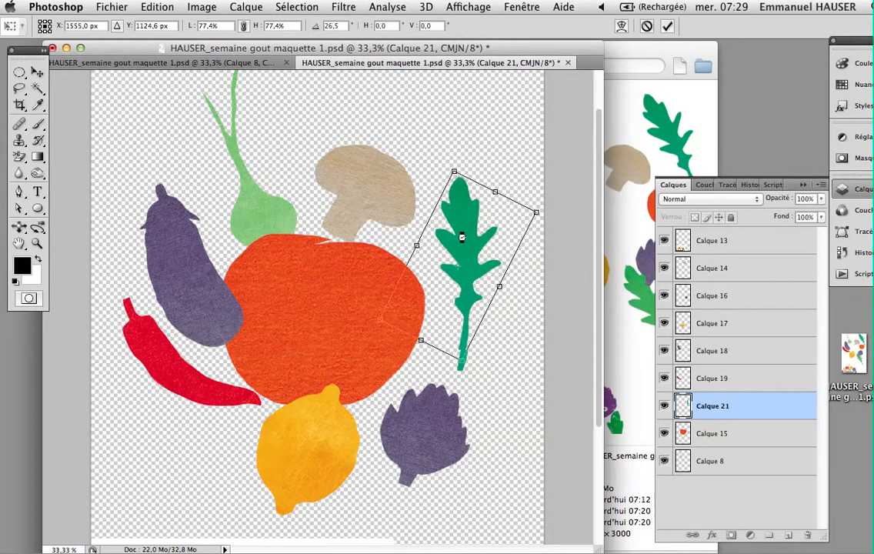
key("v")
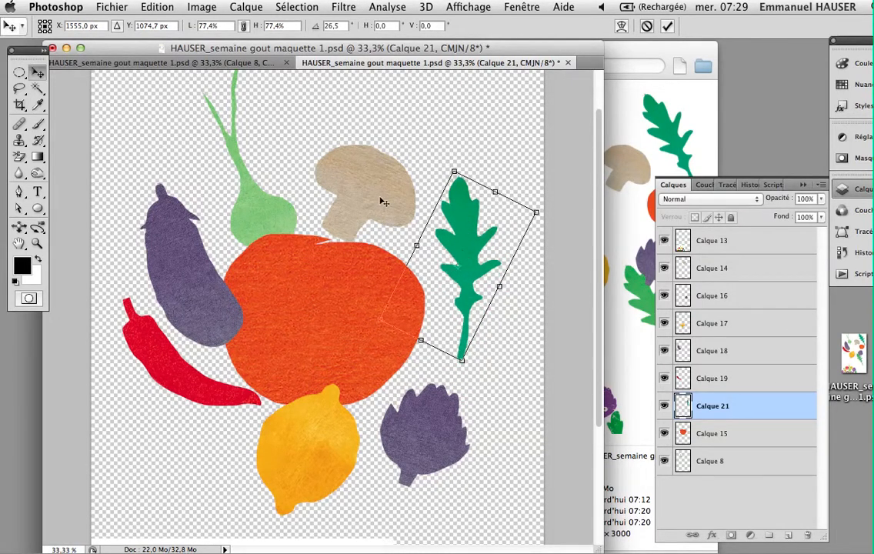
key("Return")
- Move the mushroom up and the aubergine outward, away from the tomato, and shift the light green turnip slightly right
left_click_drag(359, 213, 367, 187)
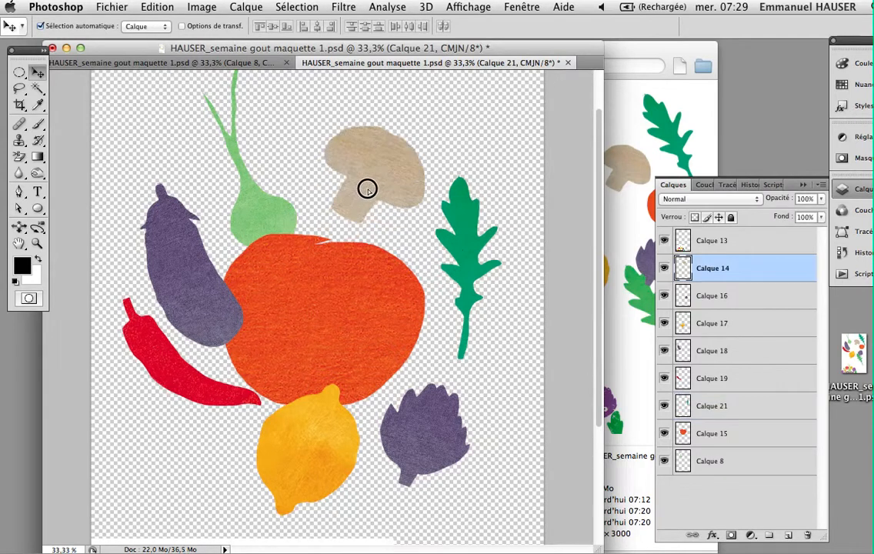
left_click_drag(187, 296, 171, 288)
left_click_drag(254, 222, 267, 220)
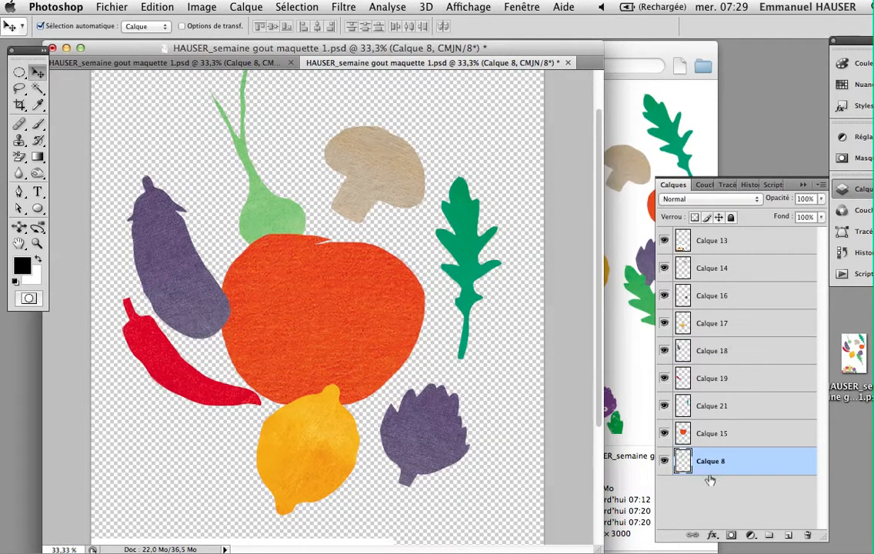
- Bring the turnip layer Calque 8 in front of the tomato layer and toggle its visibility off and on to check it
left_click_drag(712, 466, 706, 421)
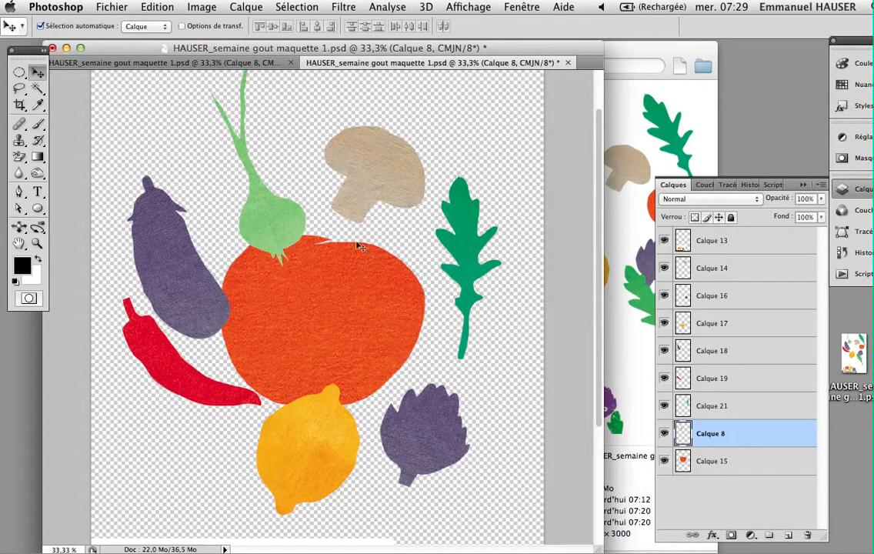
left_click(665, 436)
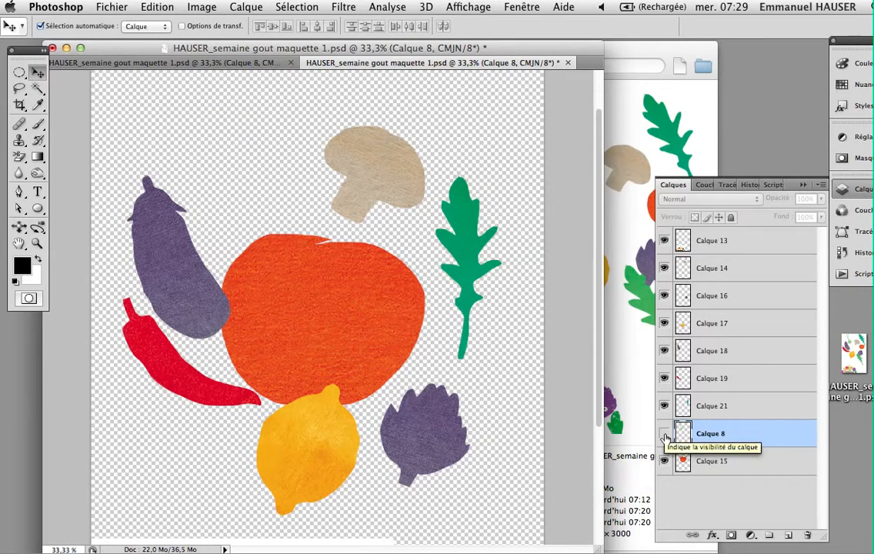
left_click(665, 435)
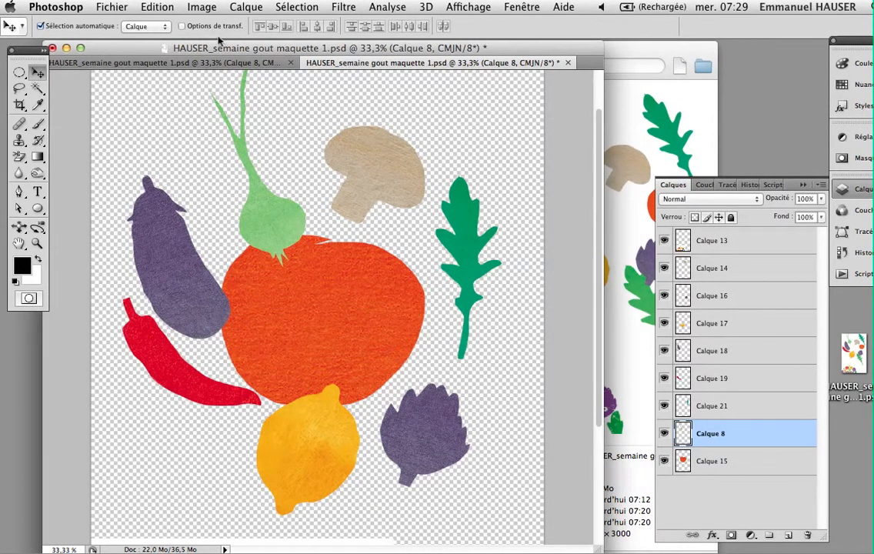
- Adjust the Levels of the turnip layer with a shadow input of 38 and a midtone value of 1,27
left_click(152, 7)
mouse_move(188, 7)
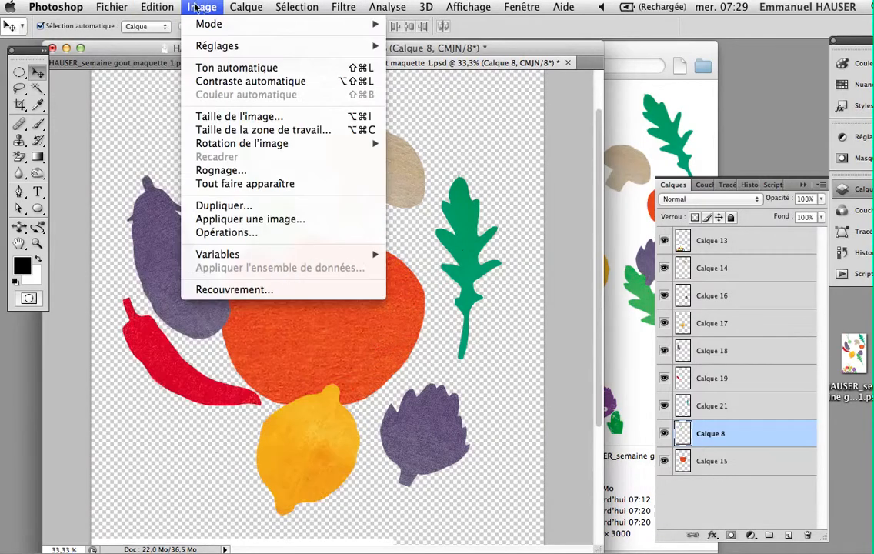
mouse_move(185, 36)
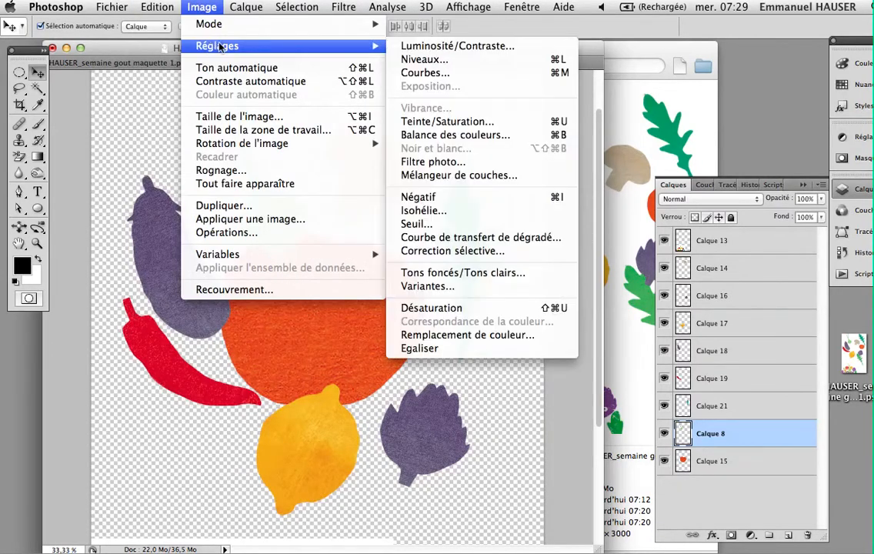
left_click(407, 60)
left_click_drag(600, 180, 628, 181)
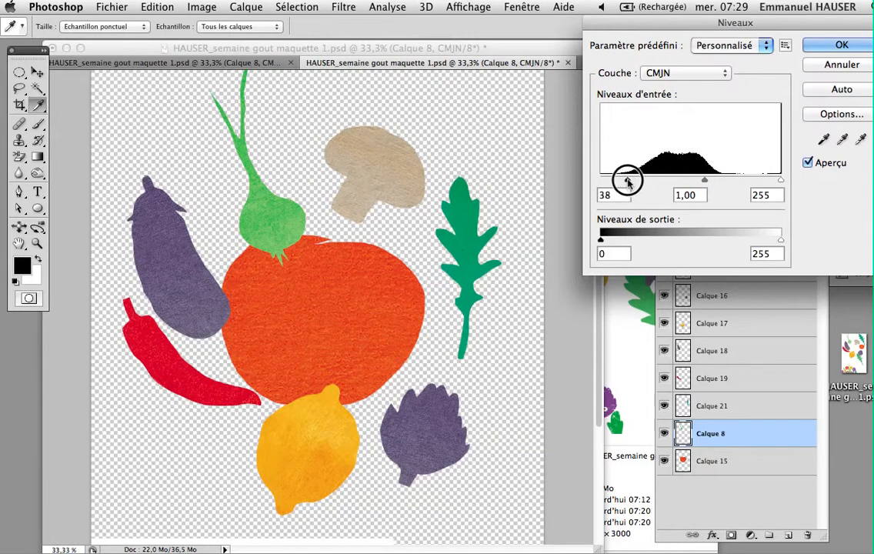
left_click_drag(704, 180, 690, 181)
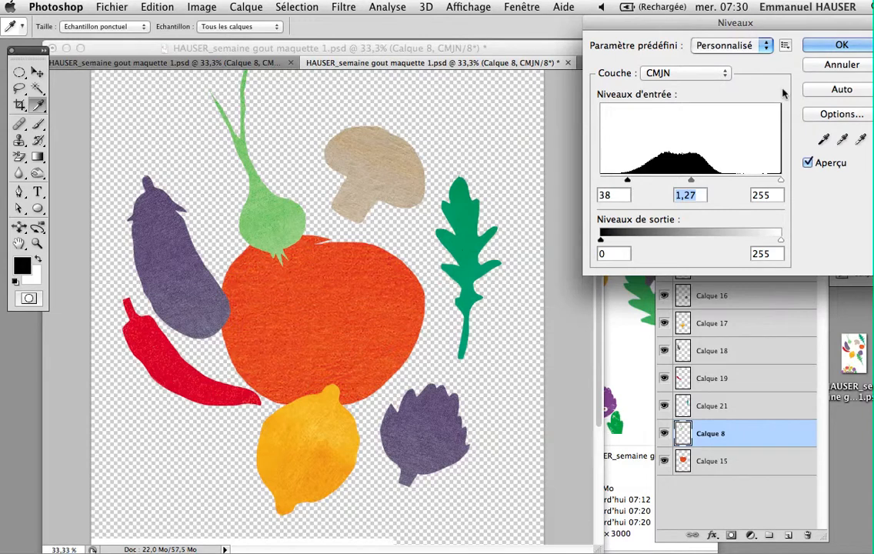
key("Return")
- Shift the tomato slightly right so that it sits between the aubergine and the dark green leaf
key("v")
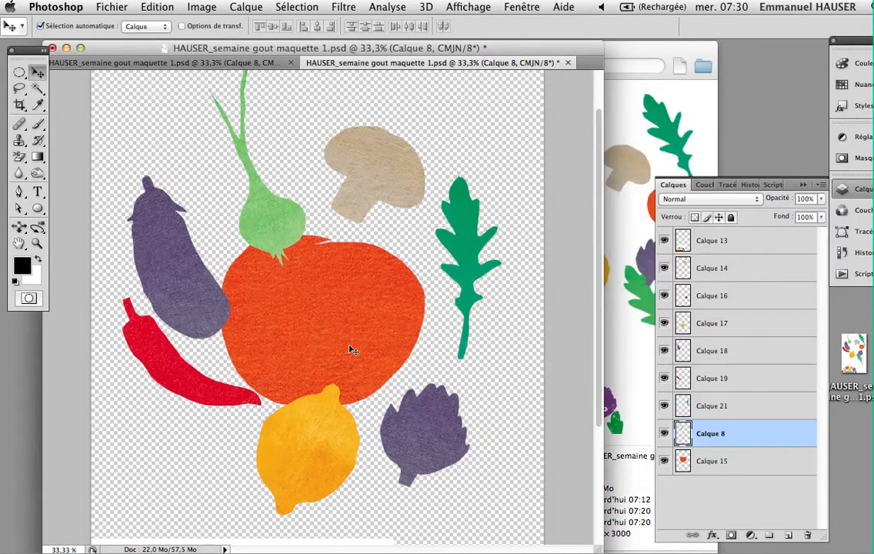
left_click_drag(350, 350, 371, 346)
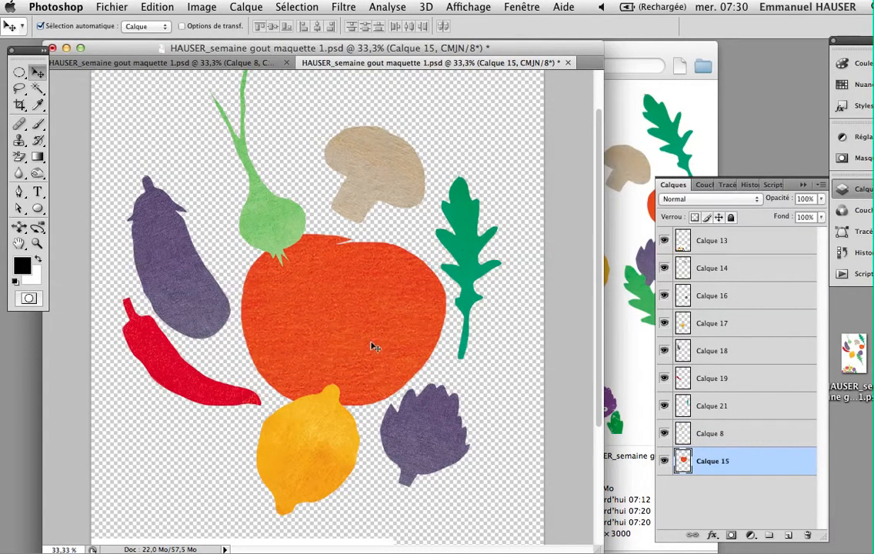
left_click_drag(307, 331, 298, 331)
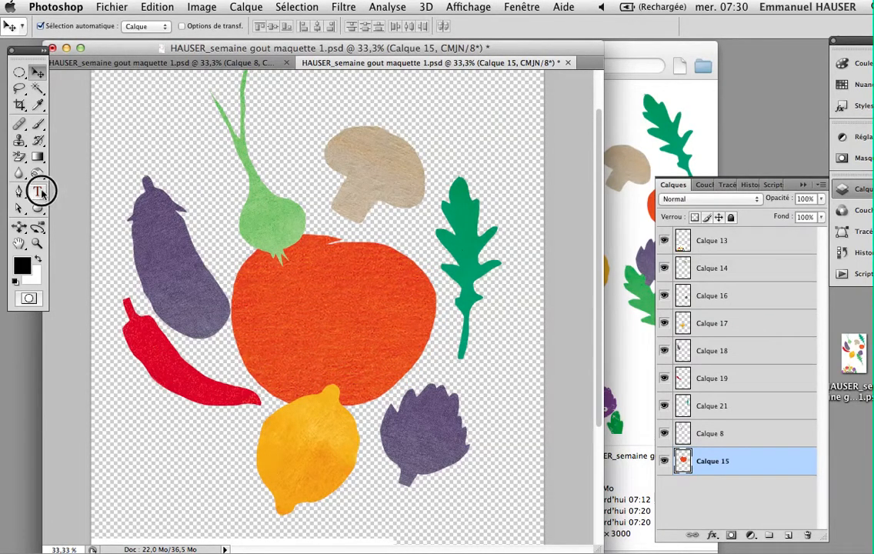
- Add the text "la semaine" across the upper part of the tomato and bring its layer to the front of the stack
left_click(264, 287)
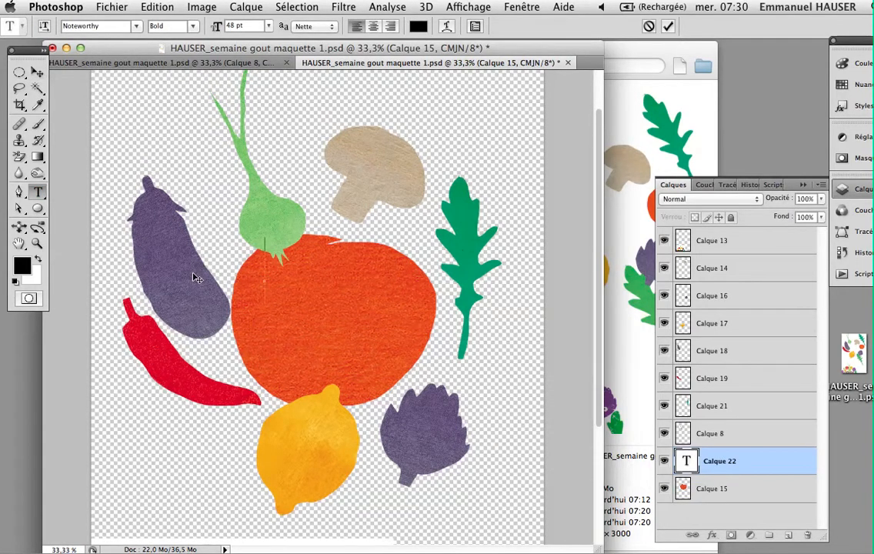
type("la")
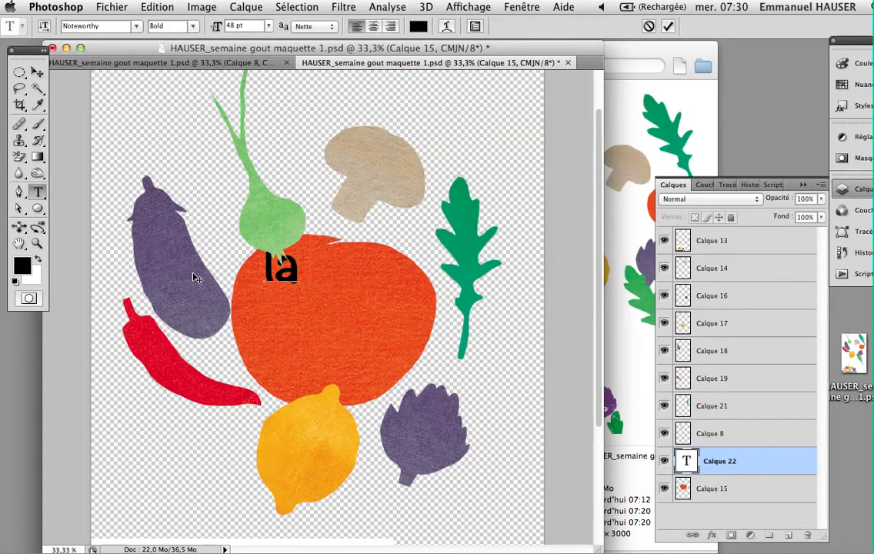
type(" semain")
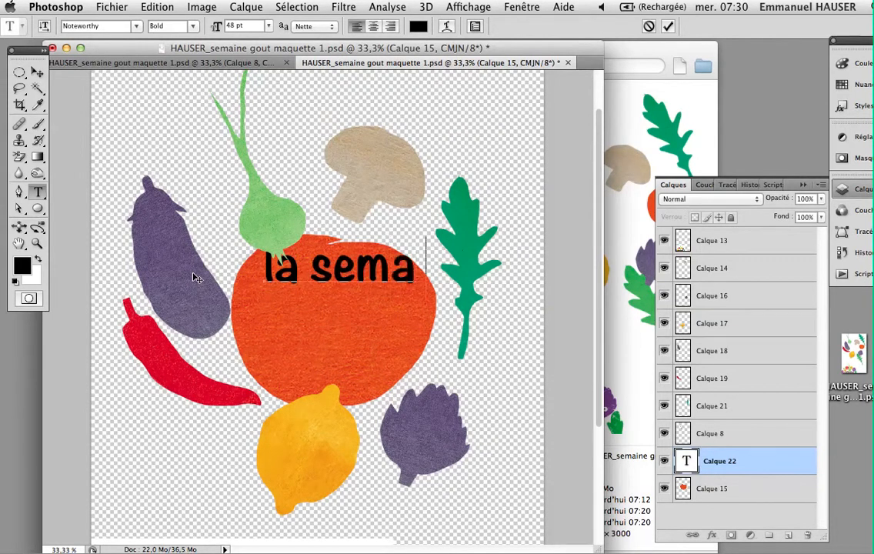
type("e")
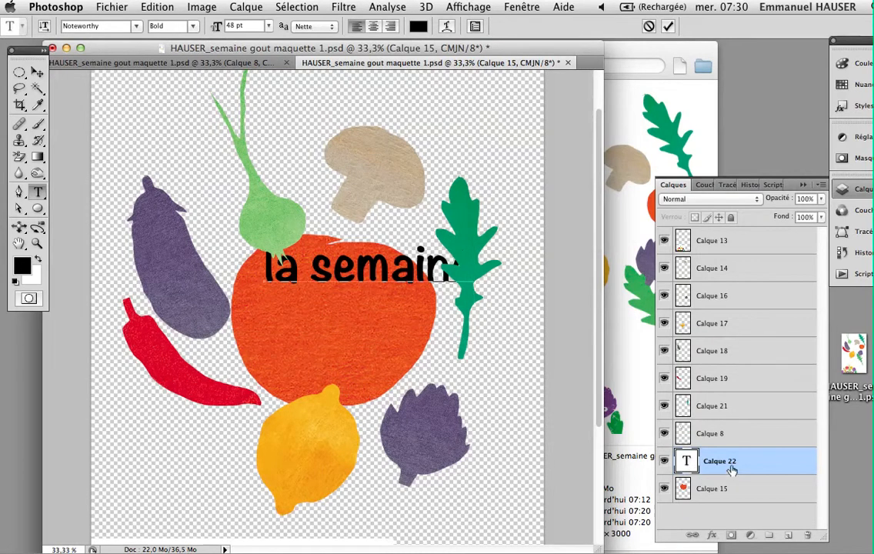
left_click_drag(742, 469, 714, 232)
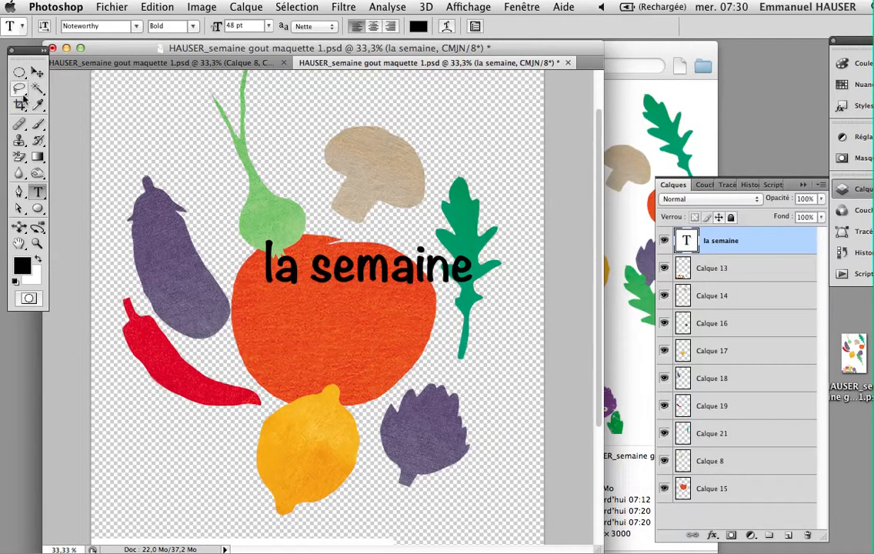
left_click(38, 72)
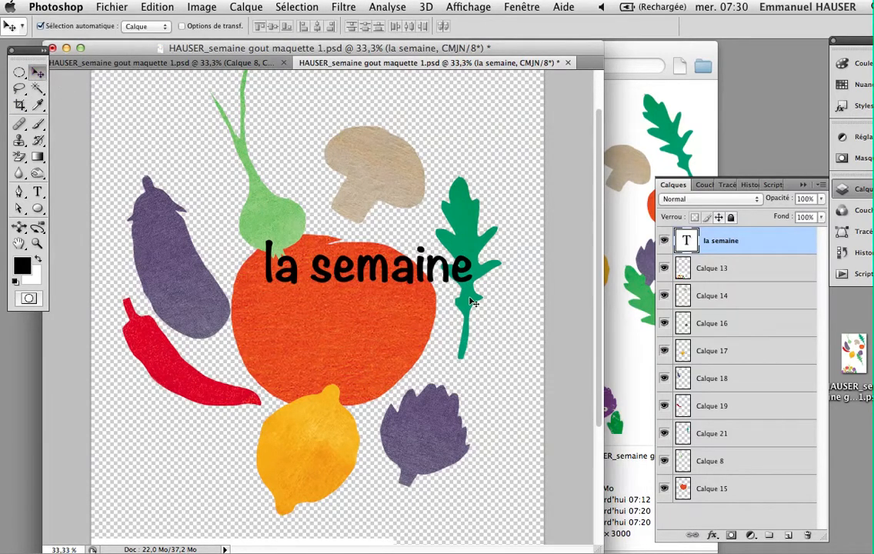
- Move the text "la semaine" down and left across the tomato, and add the text "du goût" below it
left_click_drag(447, 277, 416, 294)
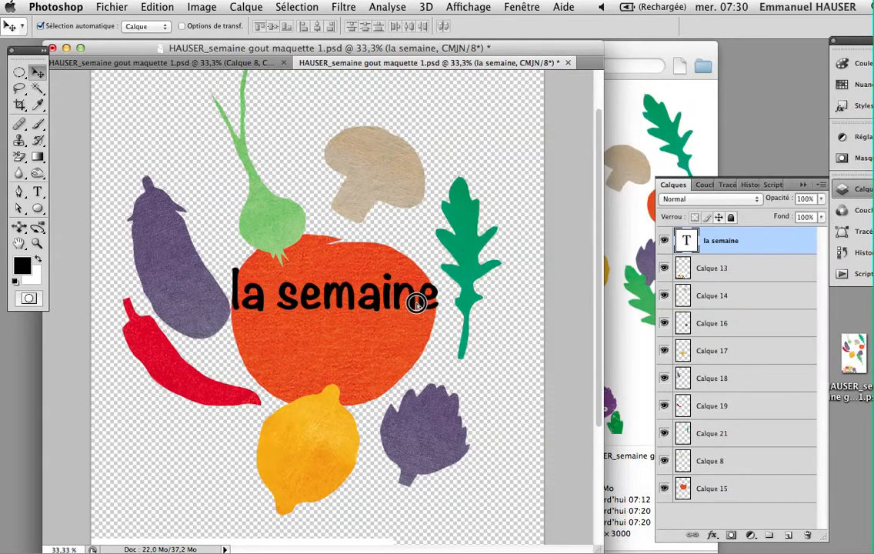
left_click_drag(414, 299, 442, 305)
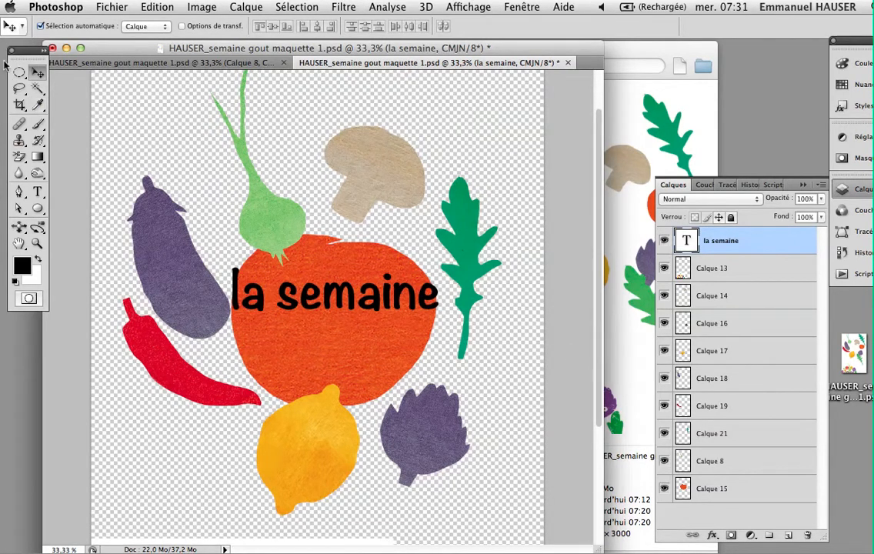
left_click(41, 196)
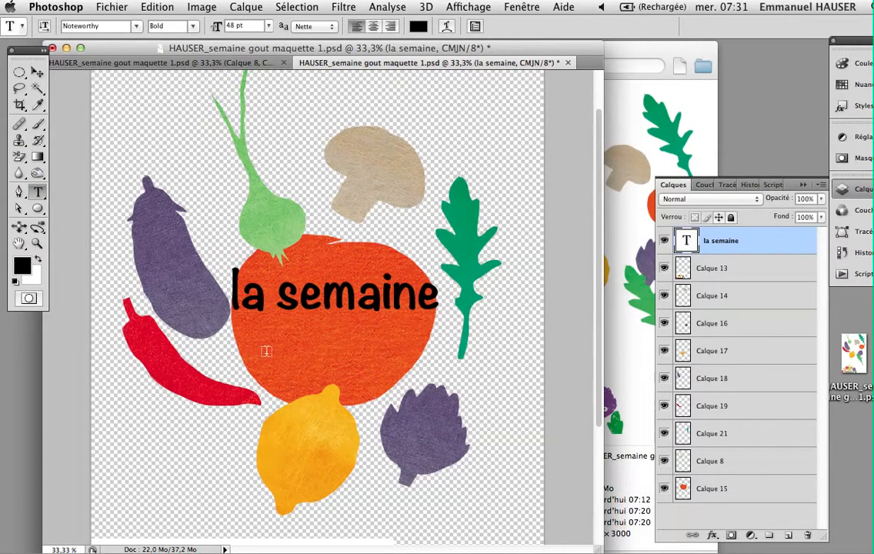
left_click(265, 350)
type("d")
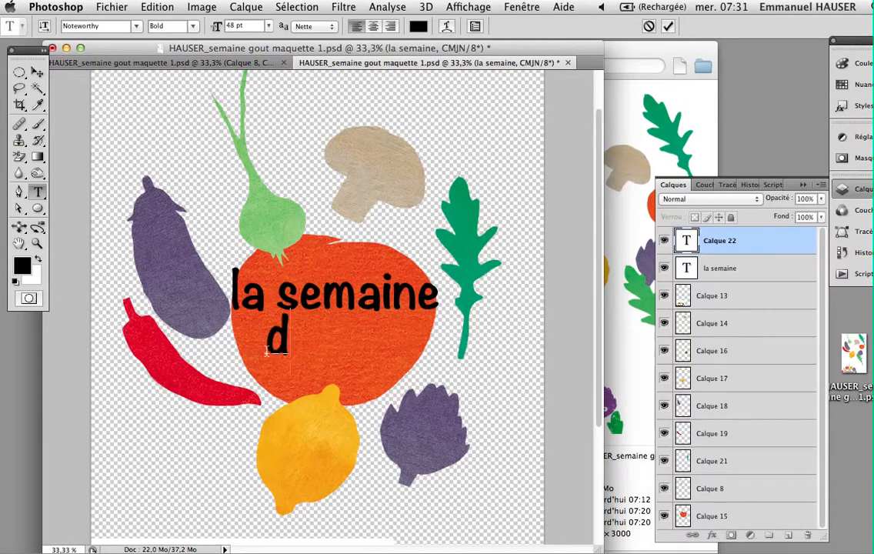
type("u")
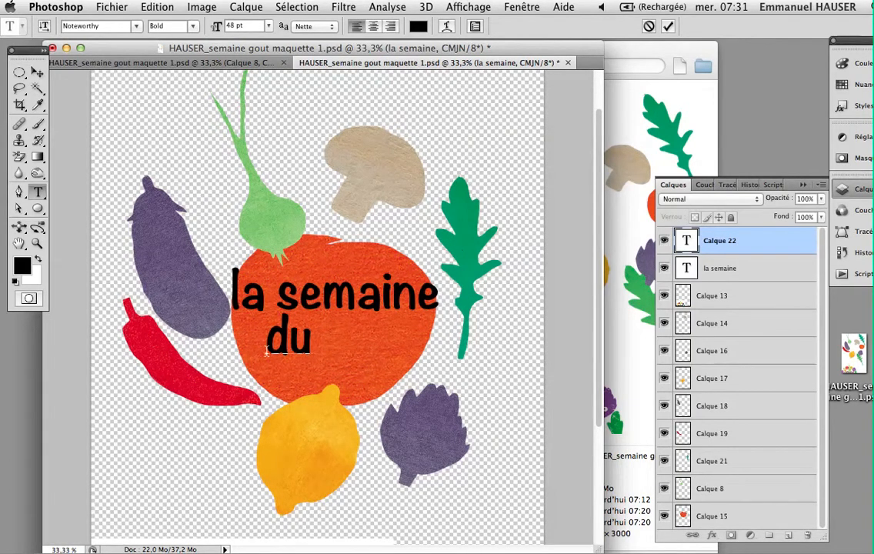
type(" goût")
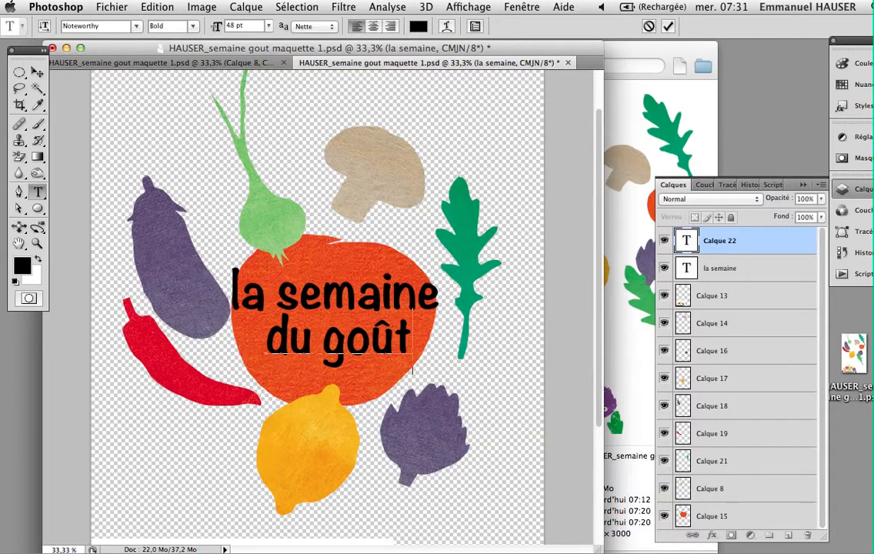
- Shift the text "du goût" slightly down and right beneath "la semaine"
left_click(37, 72)
left_click_drag(367, 350, 384, 363)
left_click_drag(300, 306, 300, 302)
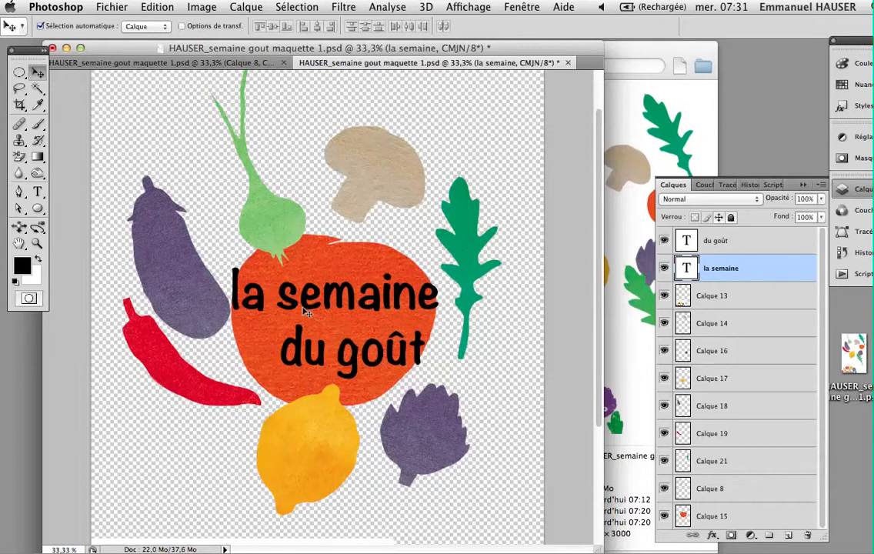
- Scale the tomato layer to about 103,1% width and 108,9% height, and nudge it slightly right behind the title
left_click(281, 389)
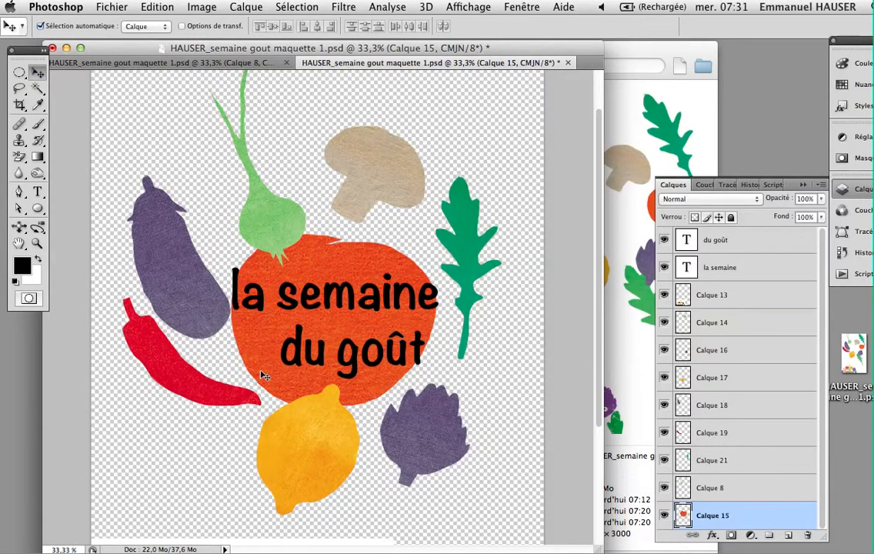
key("ctrl+t")
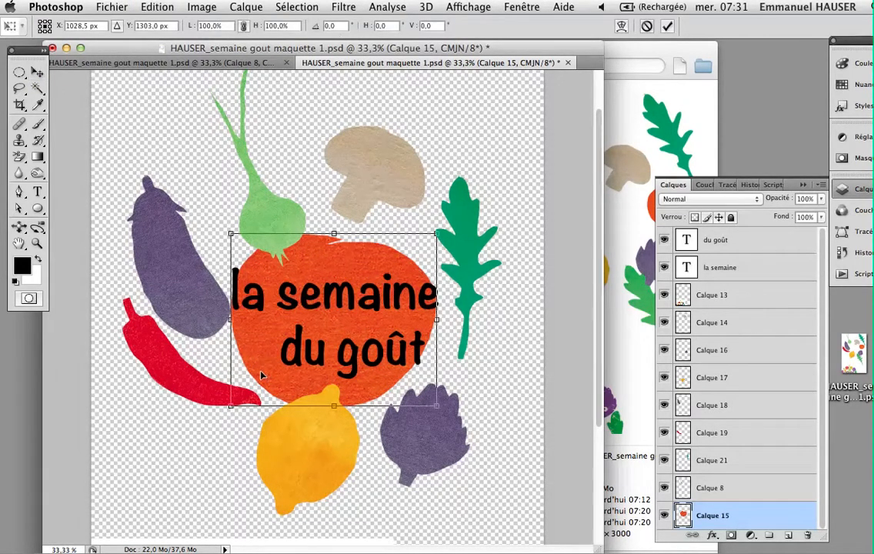
left_click_drag(232, 407, 224, 412)
left_click_drag(331, 233, 331, 224)
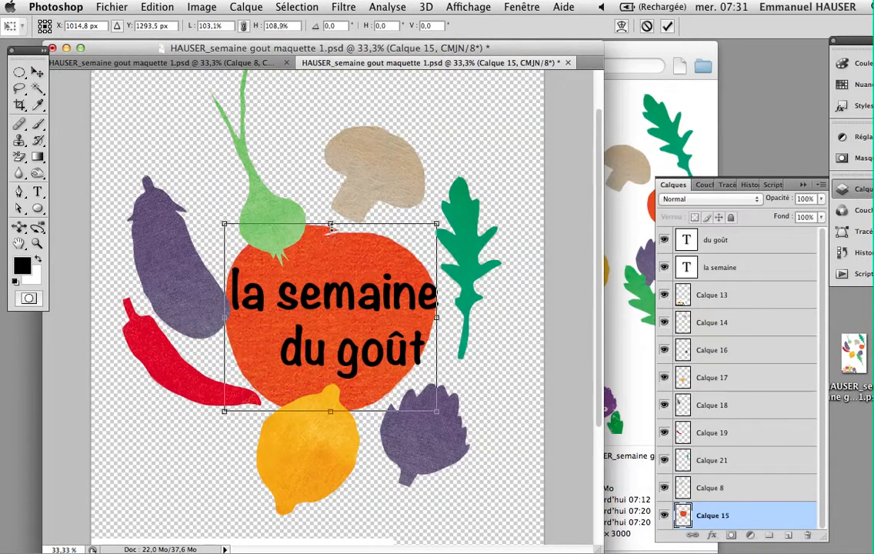
left_click_drag(351, 259, 355, 260)
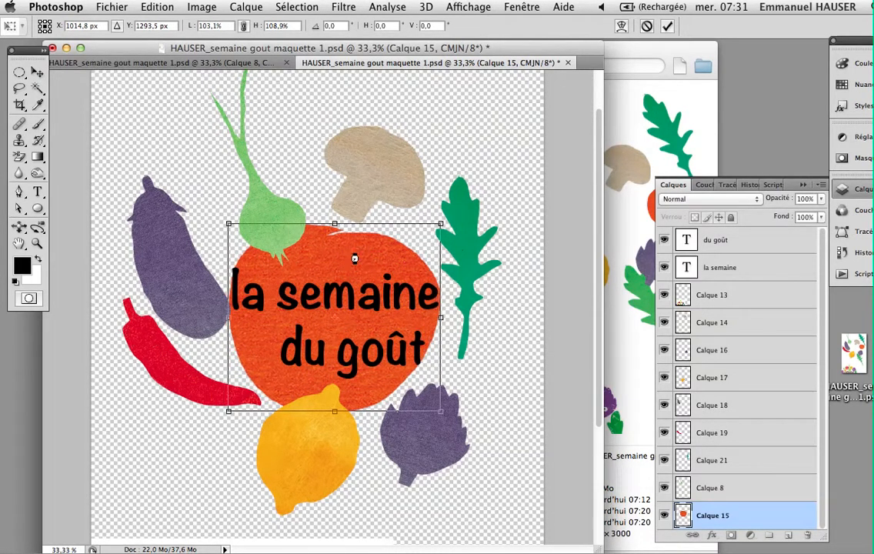
key("Return")
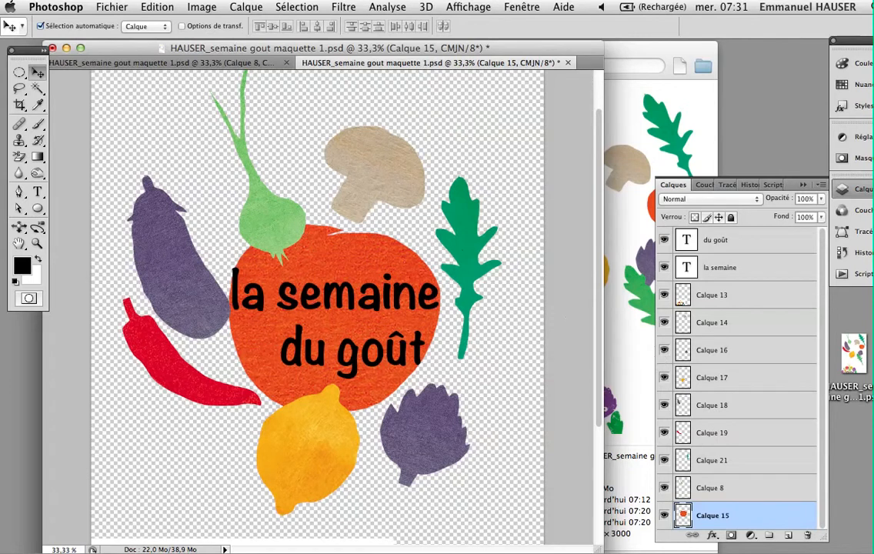
- Change the colour of the text "la semaine" to off-white fbf8f8
left_click(37, 192)
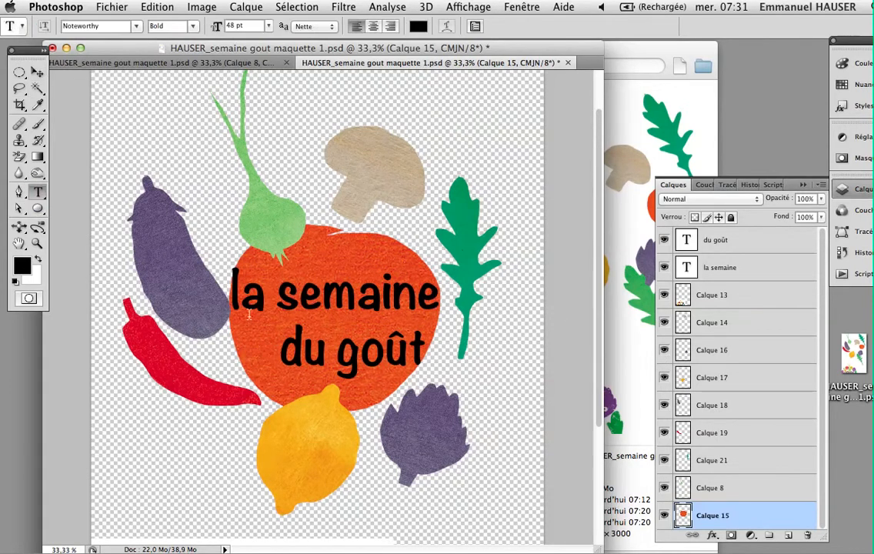
left_click_drag(234, 294, 440, 298)
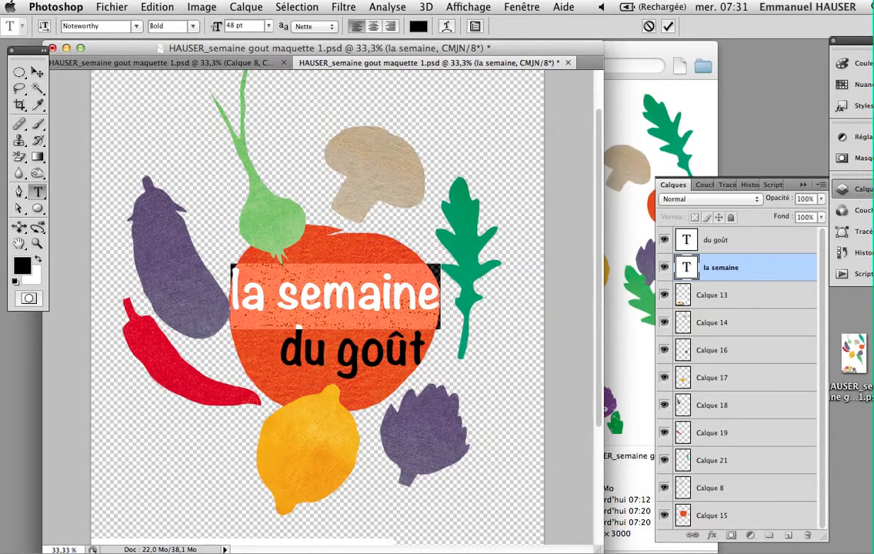
left_click(357, 286)
left_click_drag(234, 290, 434, 298)
left_click(416, 27)
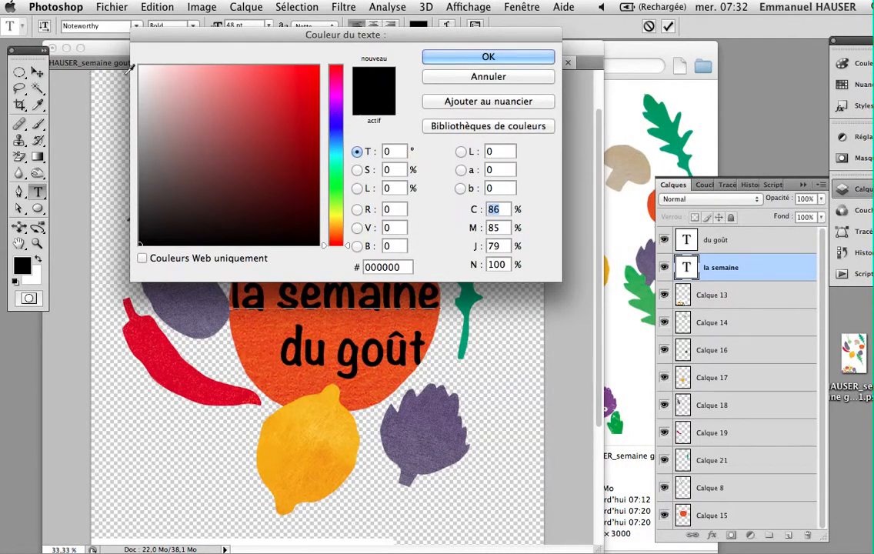
left_click(141, 69)
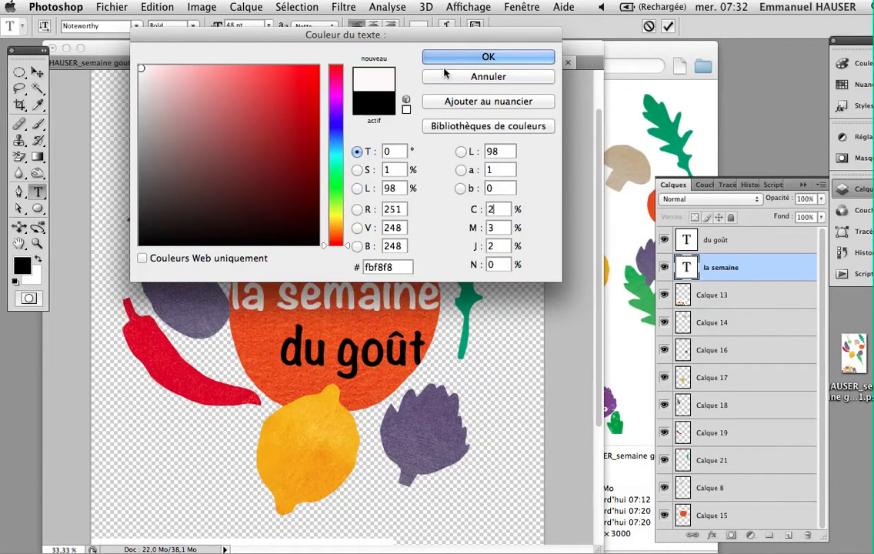
left_click(472, 57)
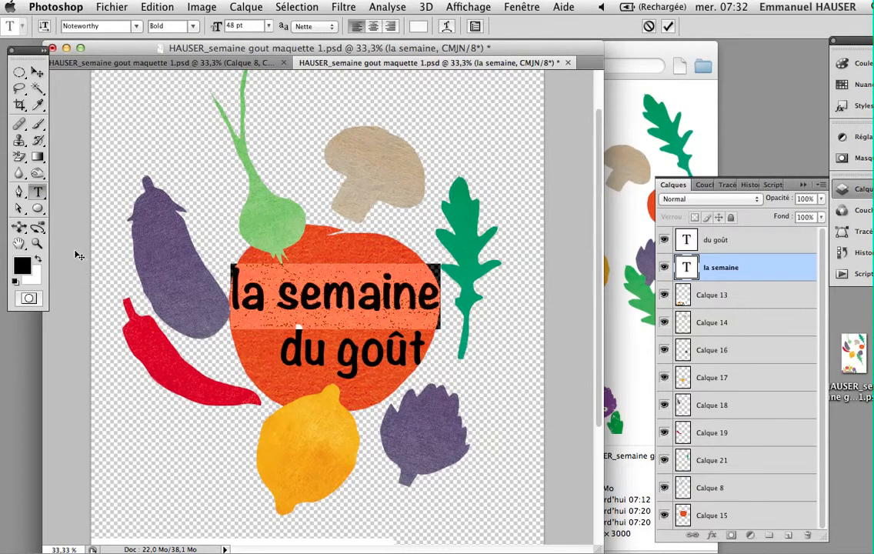
left_click(733, 298)
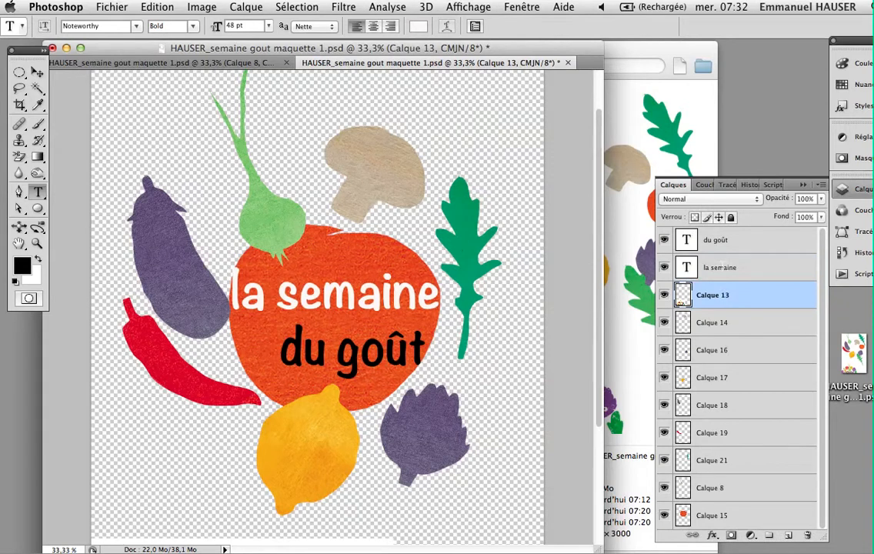
- Change the colour of the text "du goût" to a very pale pinkish white
left_click(720, 243)
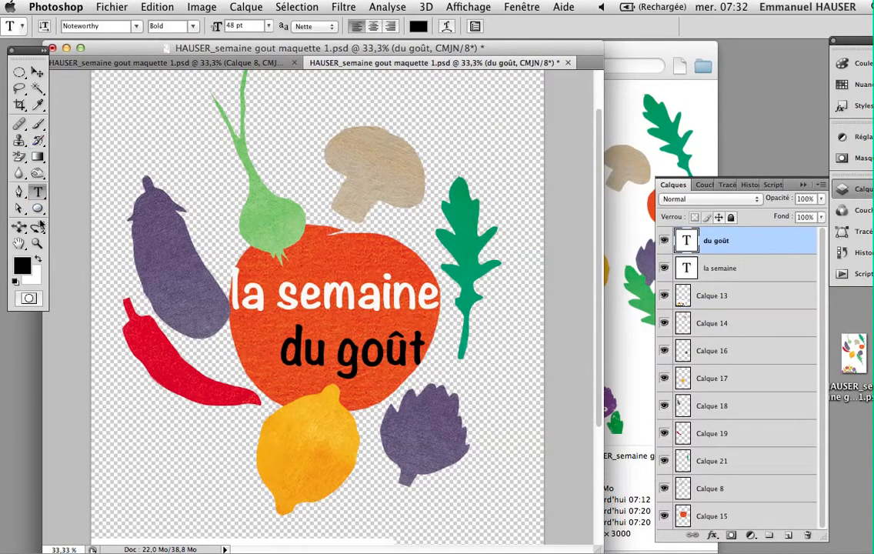
left_click_drag(282, 347, 423, 350)
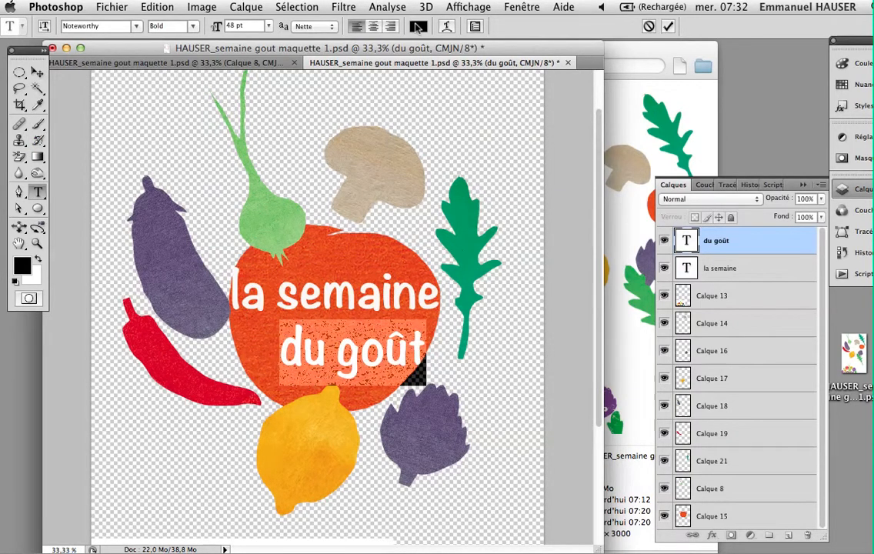
left_click(418, 26)
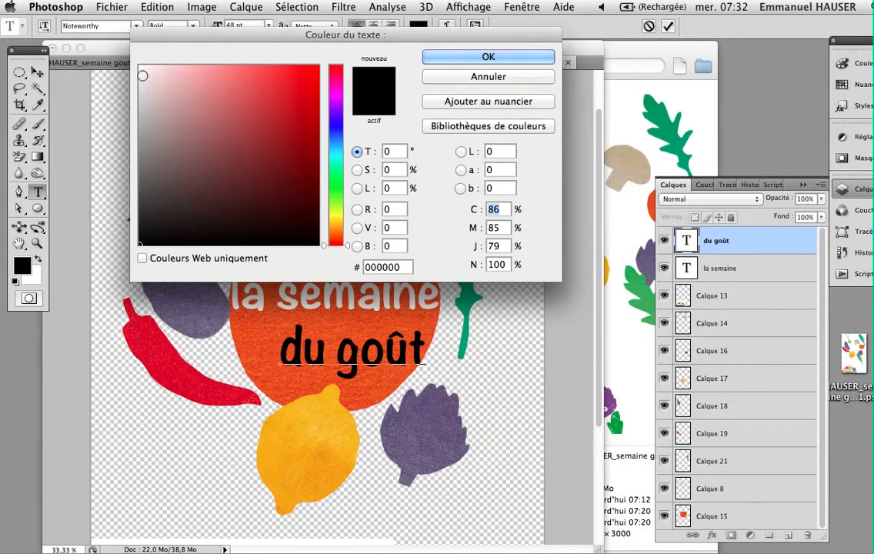
left_click(150, 74)
left_click(462, 58)
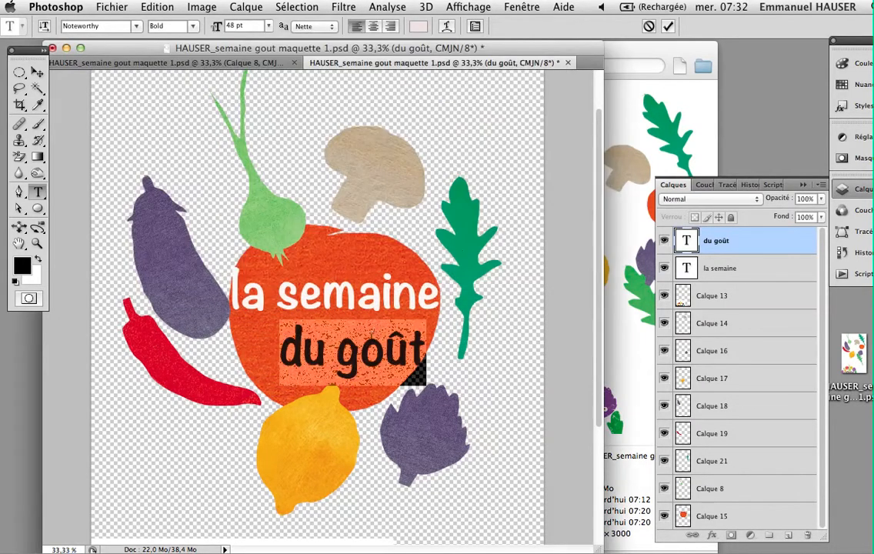
left_click(373, 332)
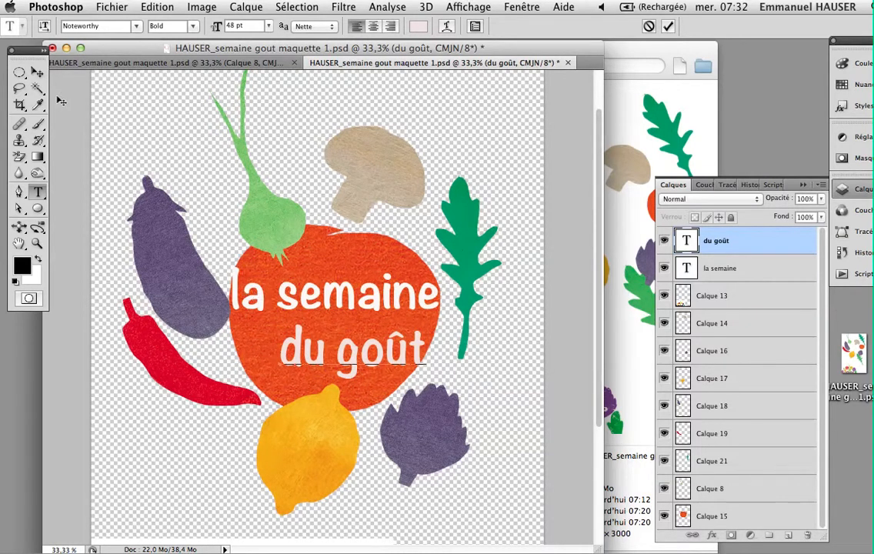
left_click(720, 295)
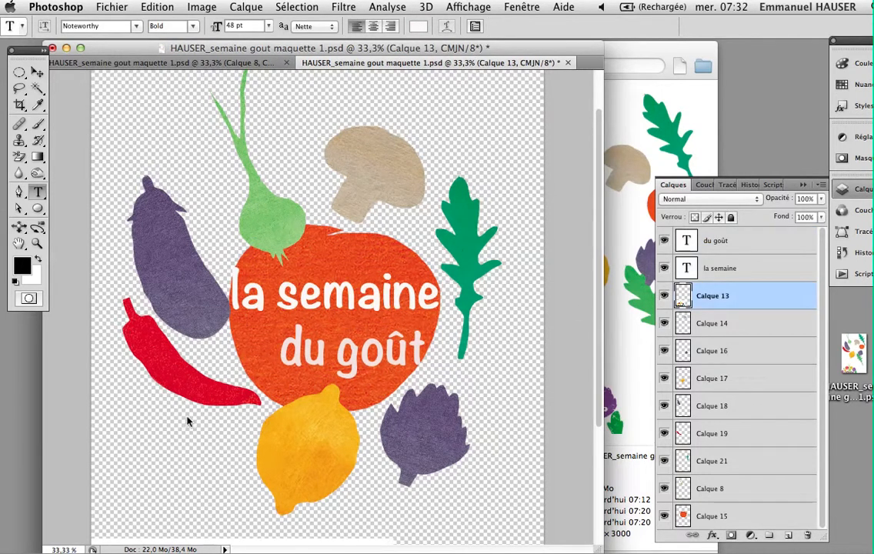
- Delete the layer Calque 13 holding the "green" reference image at the foot of the poster
left_click(311, 392, "alt")
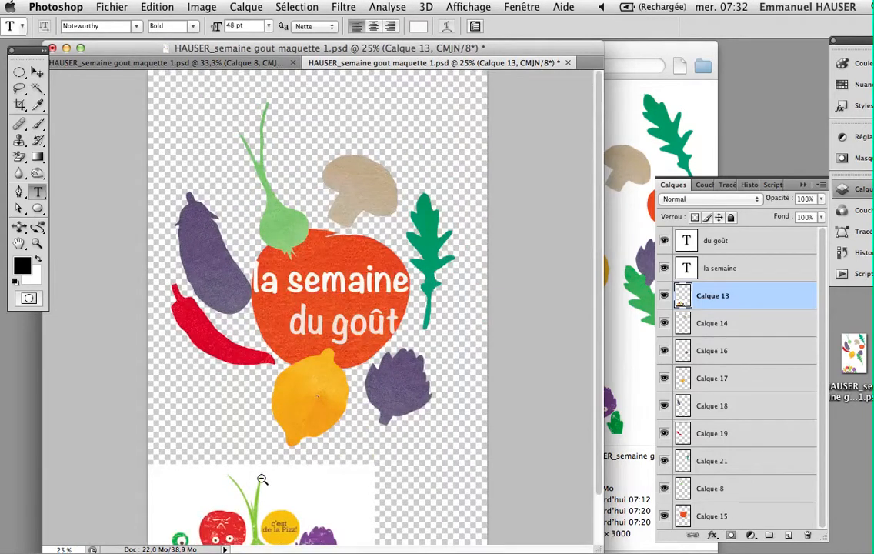
left_click(290, 427, "alt")
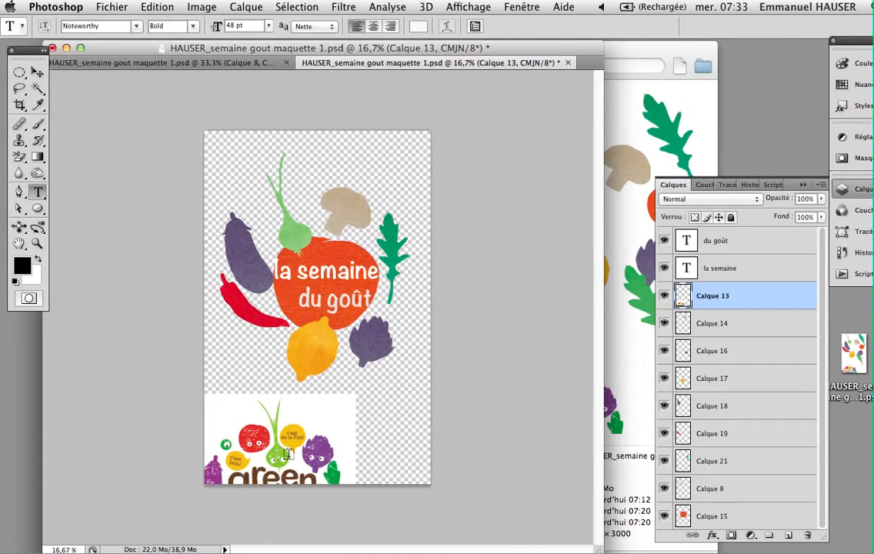
left_click(38, 72)
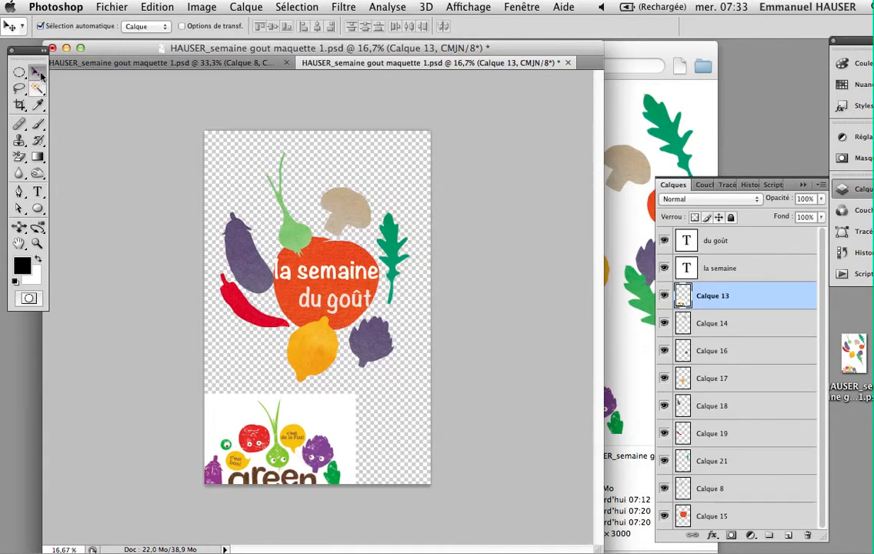
left_click_drag(284, 389, 336, 279)
left_click_drag(723, 297, 803, 531)
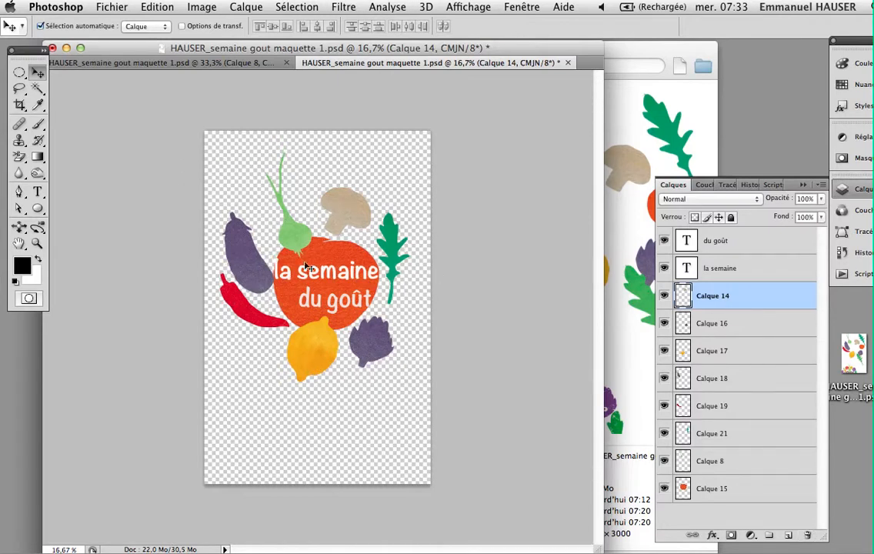
- Crop the canvas at full width from the turnip's leaf tips to just below the lemon, and save the document
left_click(19, 104)
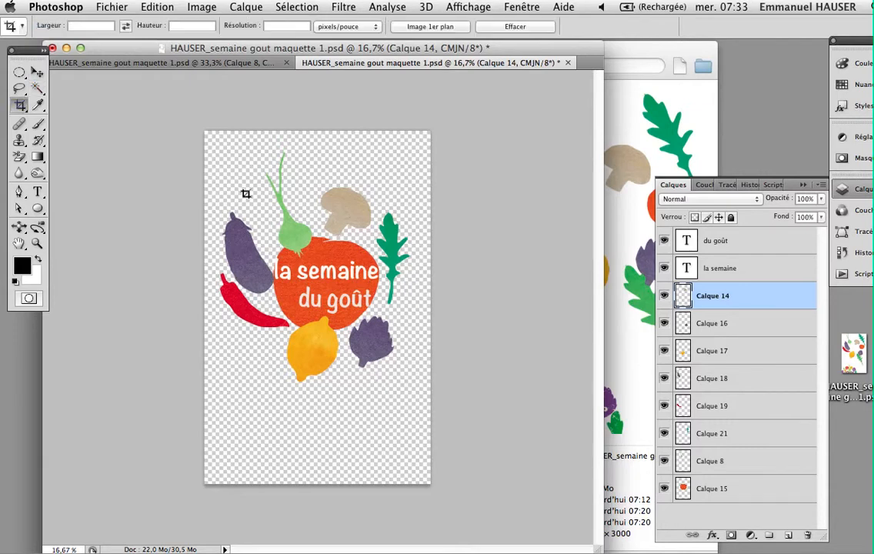
left_click_drag(205, 160, 433, 404)
key("Escape")
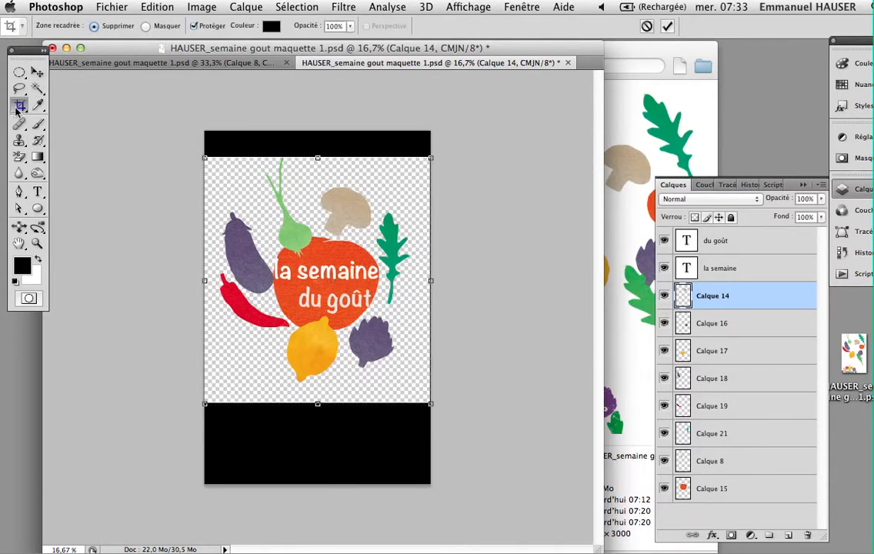
left_click_drag(317, 159, 317, 152)
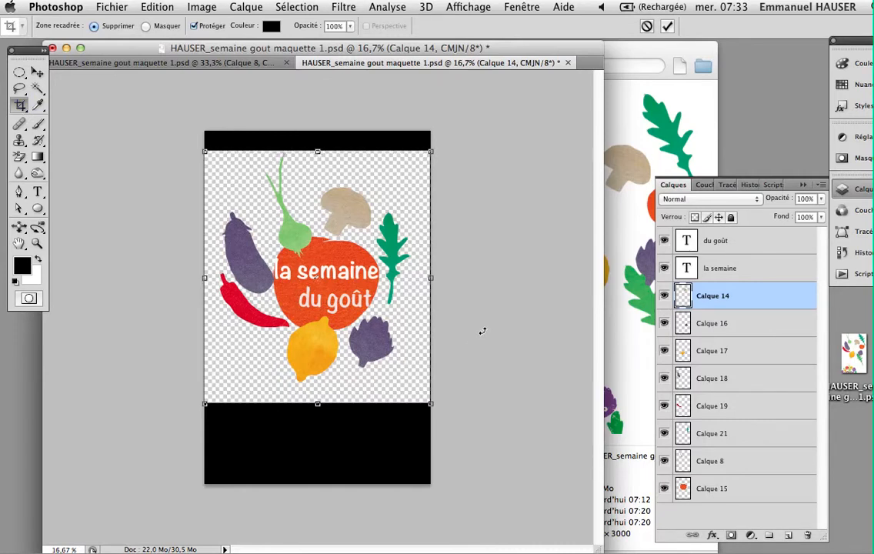
key("Return")
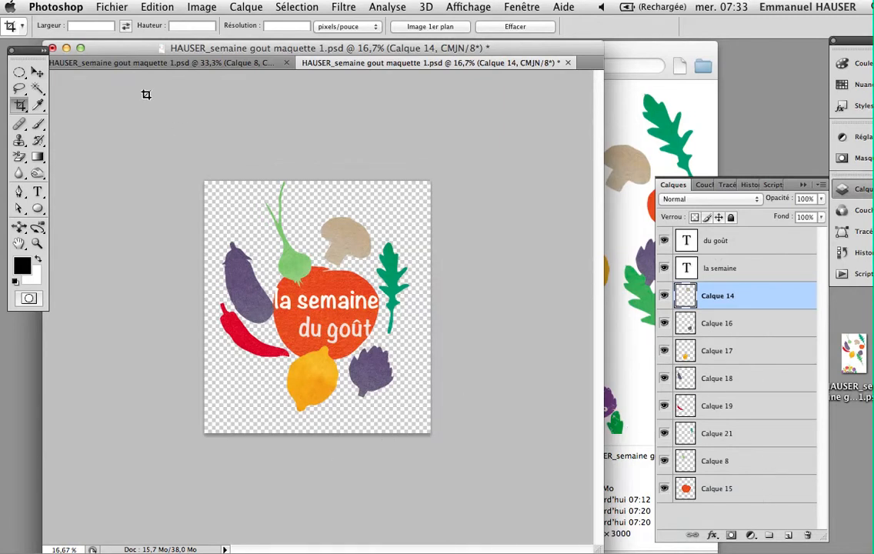
key("super+s")
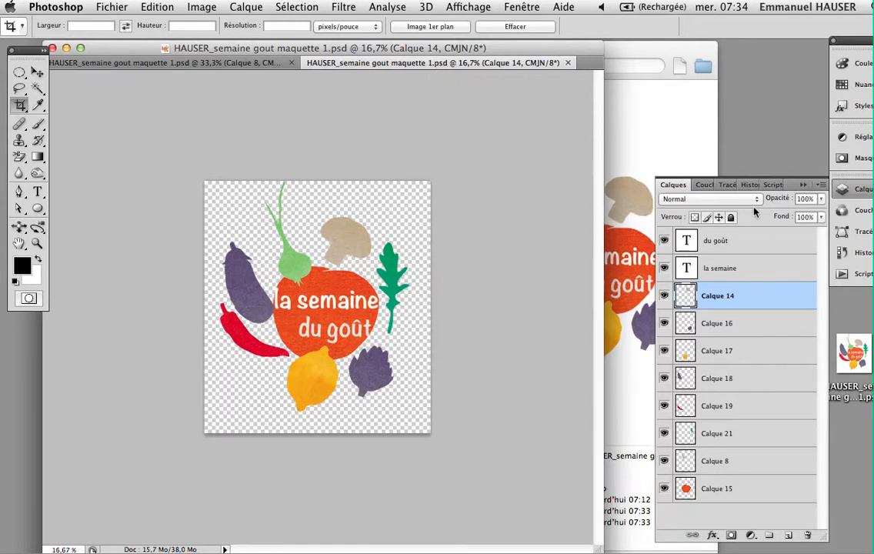
- Move the document window aside and shift the aubergine slightly up, away from the red chilli
left_click_drag(303, 52, 357, 47)
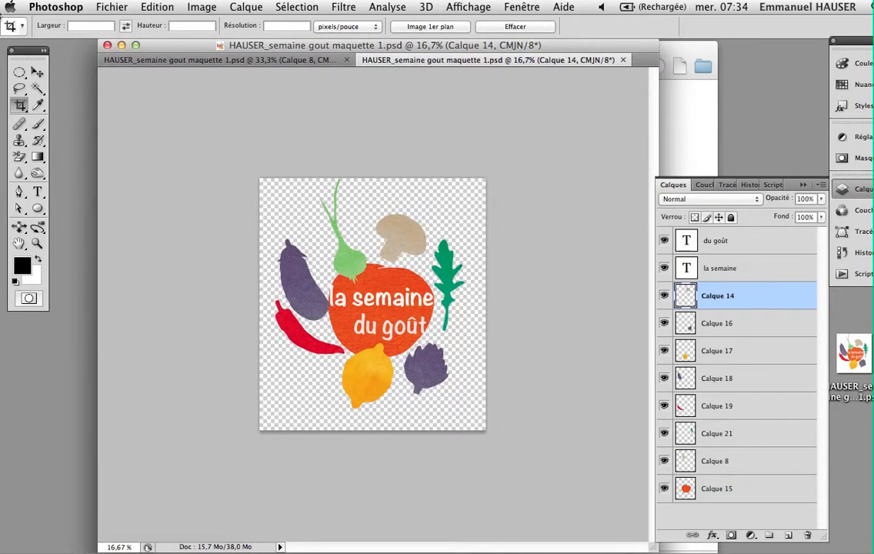
left_click(38, 73)
left_click_drag(304, 275, 309, 277)
key("t")
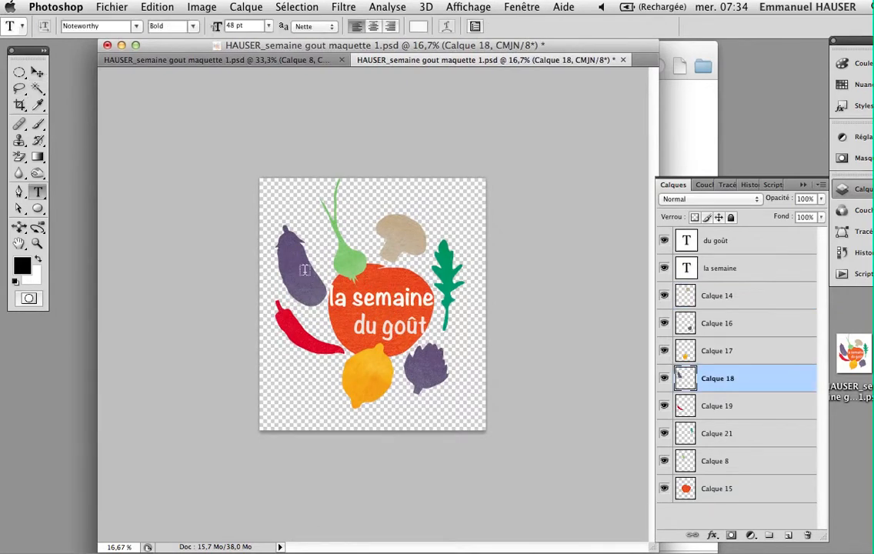
- Rotate the aubergine 19.2° clockwise and move it slightly down and towards the tomato
left_click(36, 73)
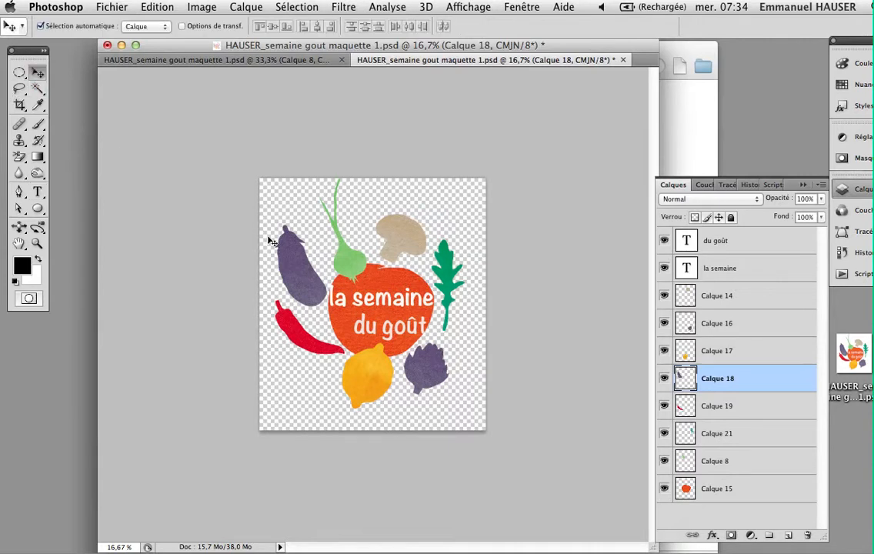
key("super+t")
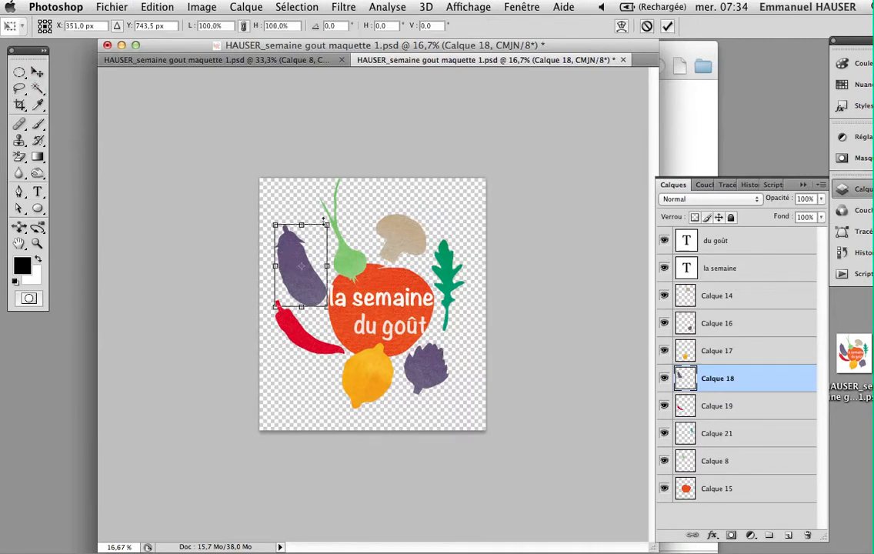
left_click_drag(284, 214, 301, 219)
left_click_drag(297, 288, 303, 294)
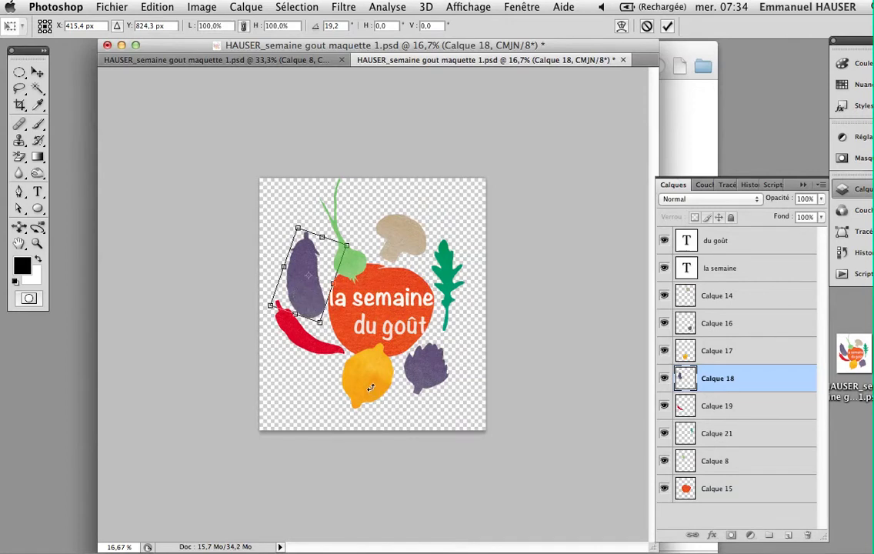
key("Return")
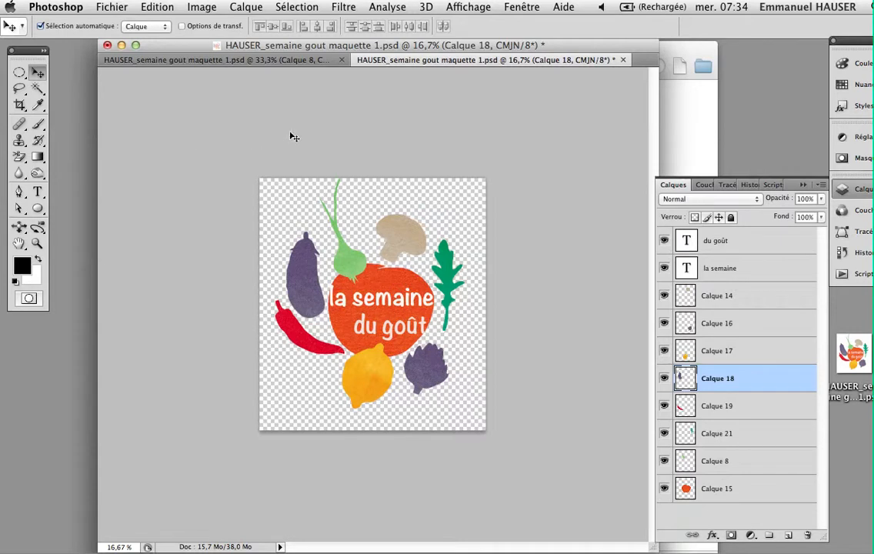
- Save the layered document, and flatten all its layers into a single background
key("super+s")
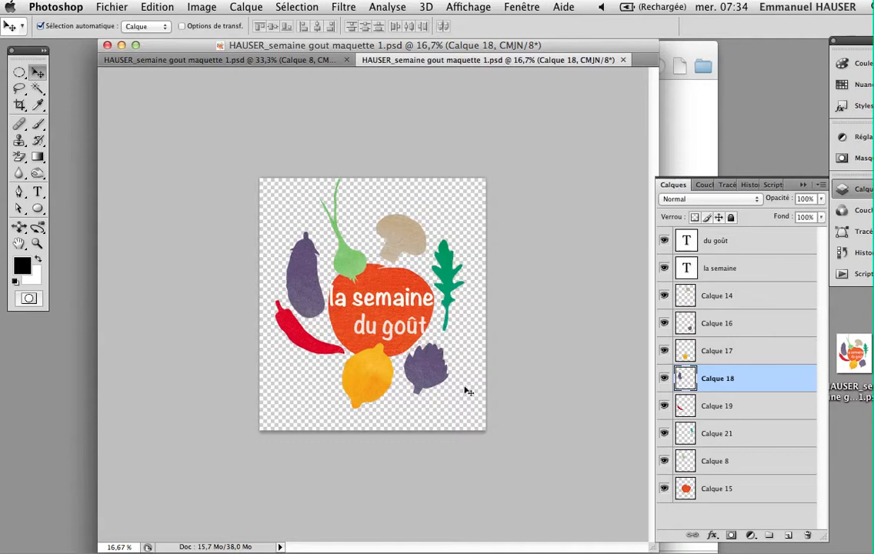
left_click(820, 186)
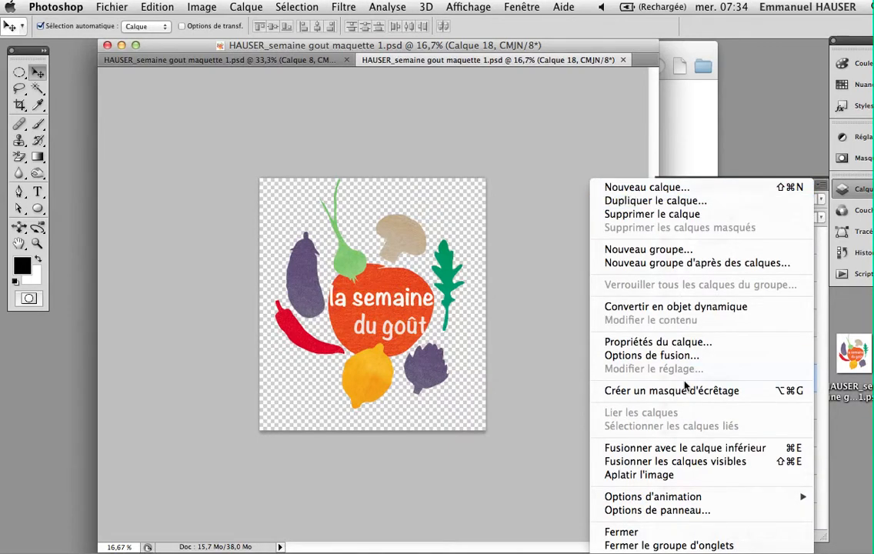
left_click(673, 475)
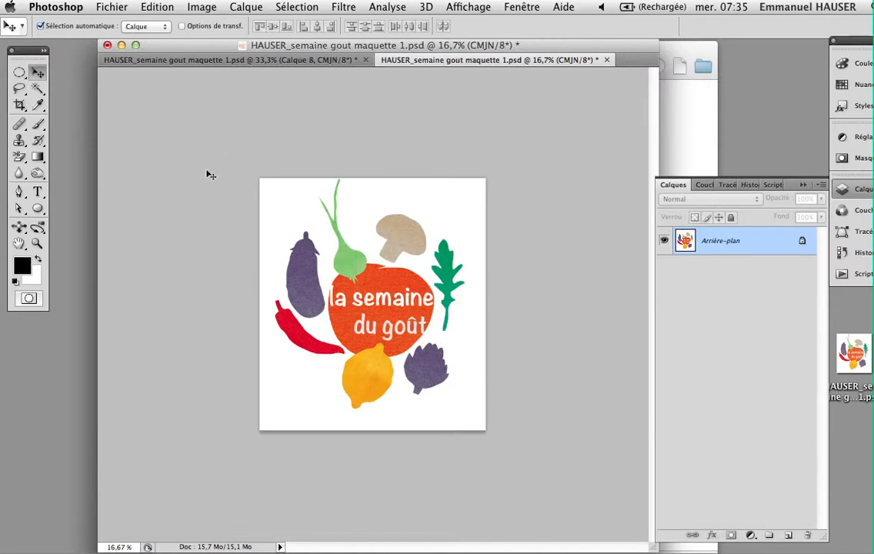
- Save the flattened poster on the desktop as a JPEG with "plat" appended to the file name, at quality 12 (Maximum) in standard baseline format
left_click(156, 8)
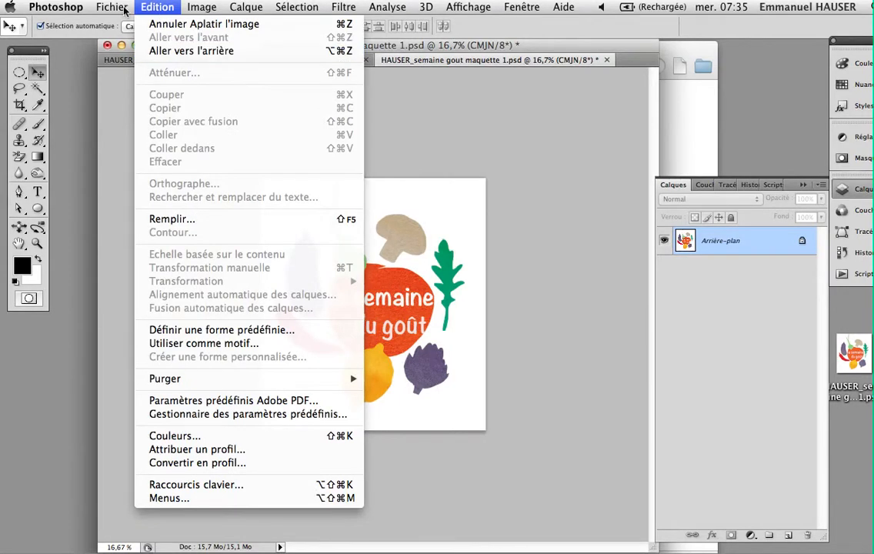
mouse_move(112, 7)
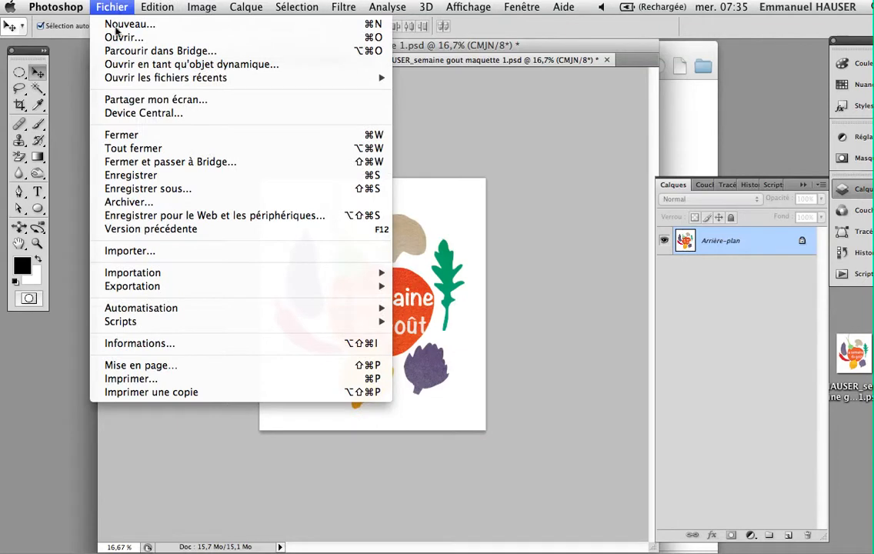
left_click(140, 201)
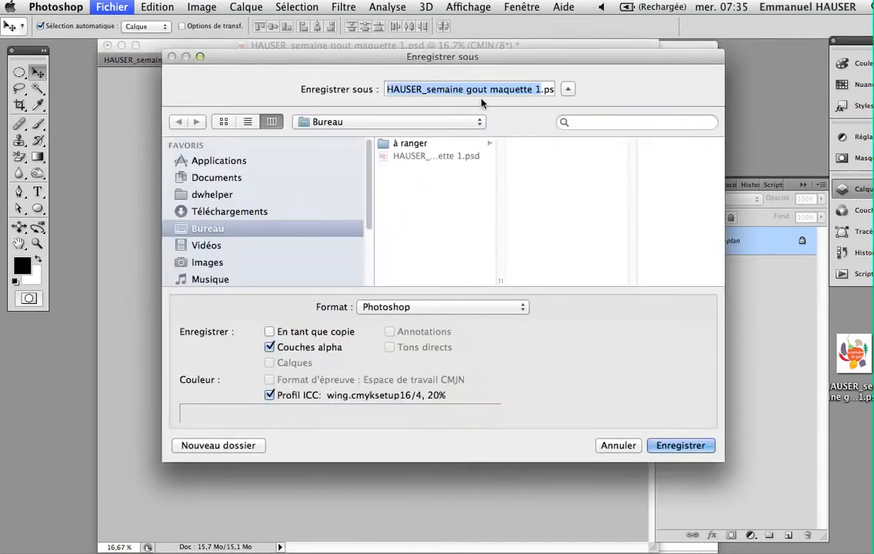
left_click(538, 89)
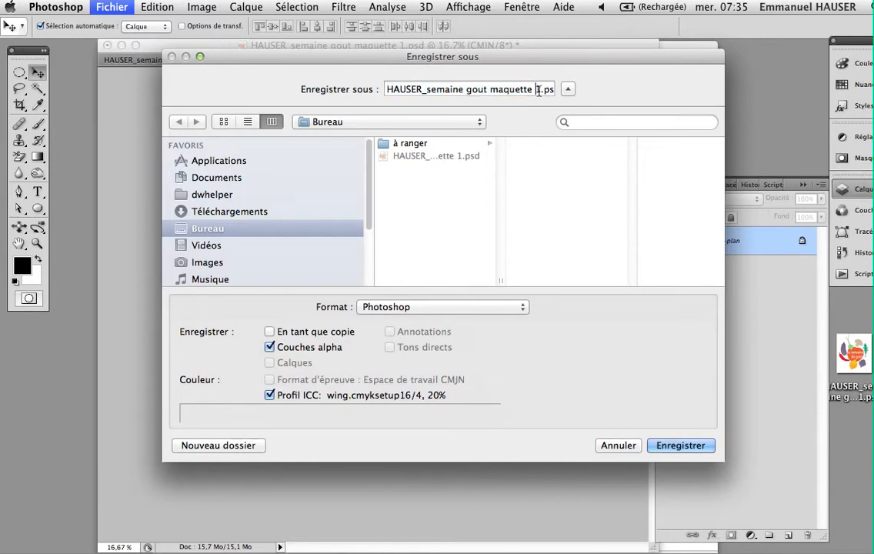
key("Right")
type("plat")
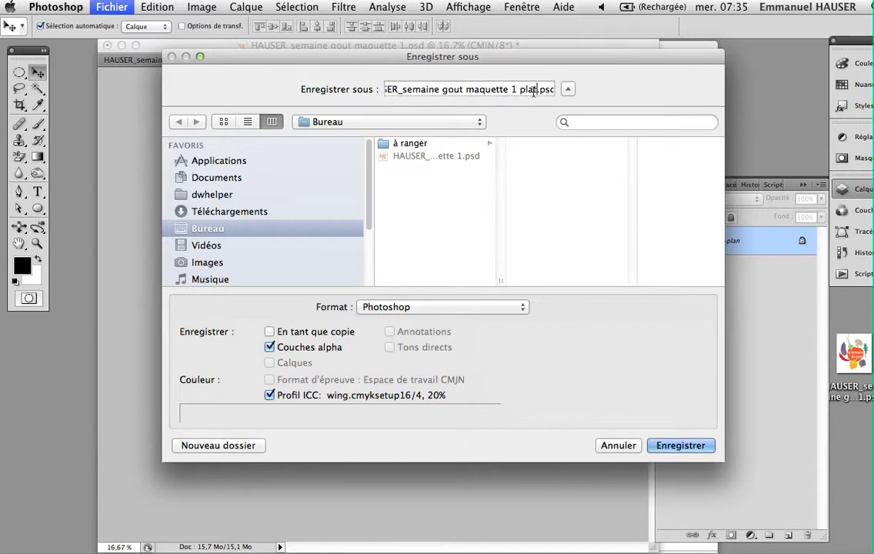
left_click(523, 308)
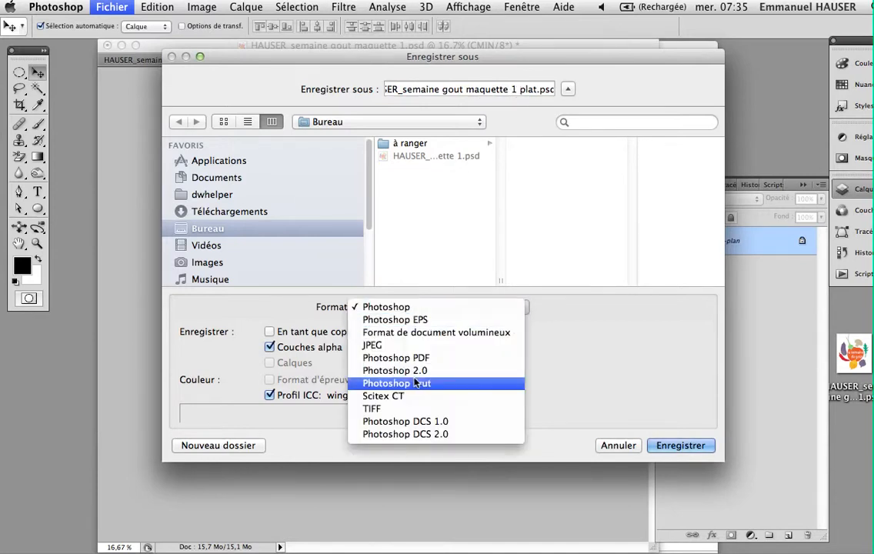
left_click(372, 345)
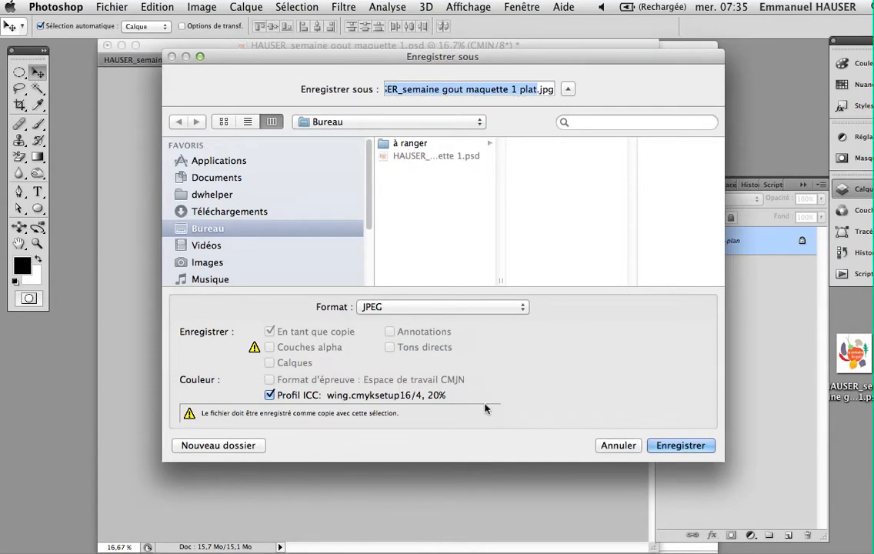
left_click(680, 446)
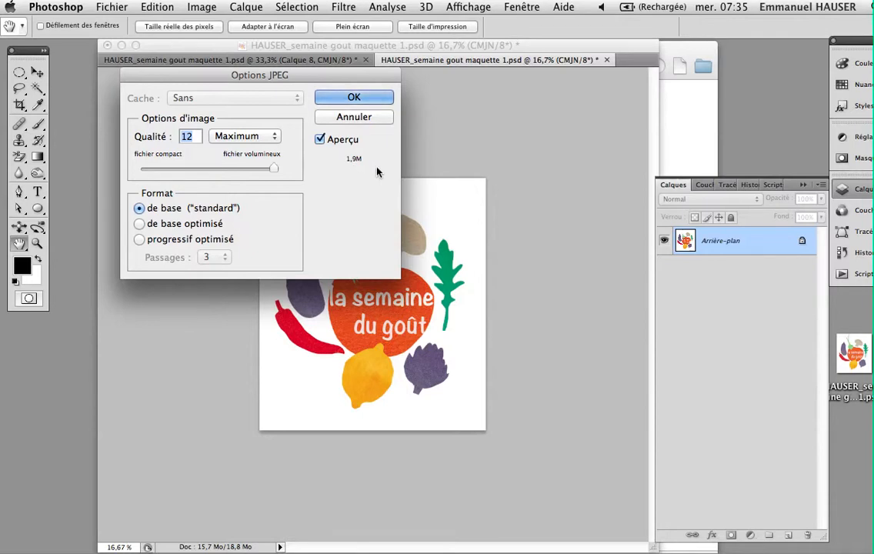
left_click(366, 100)
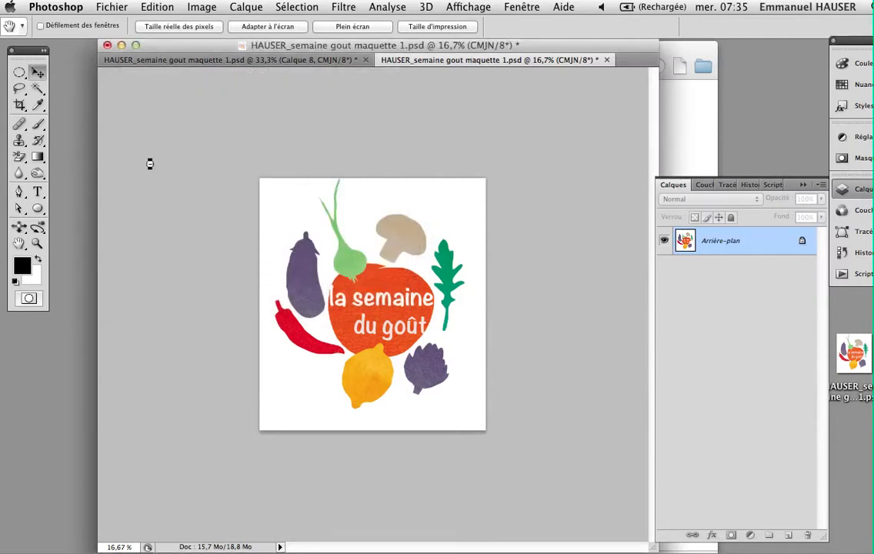